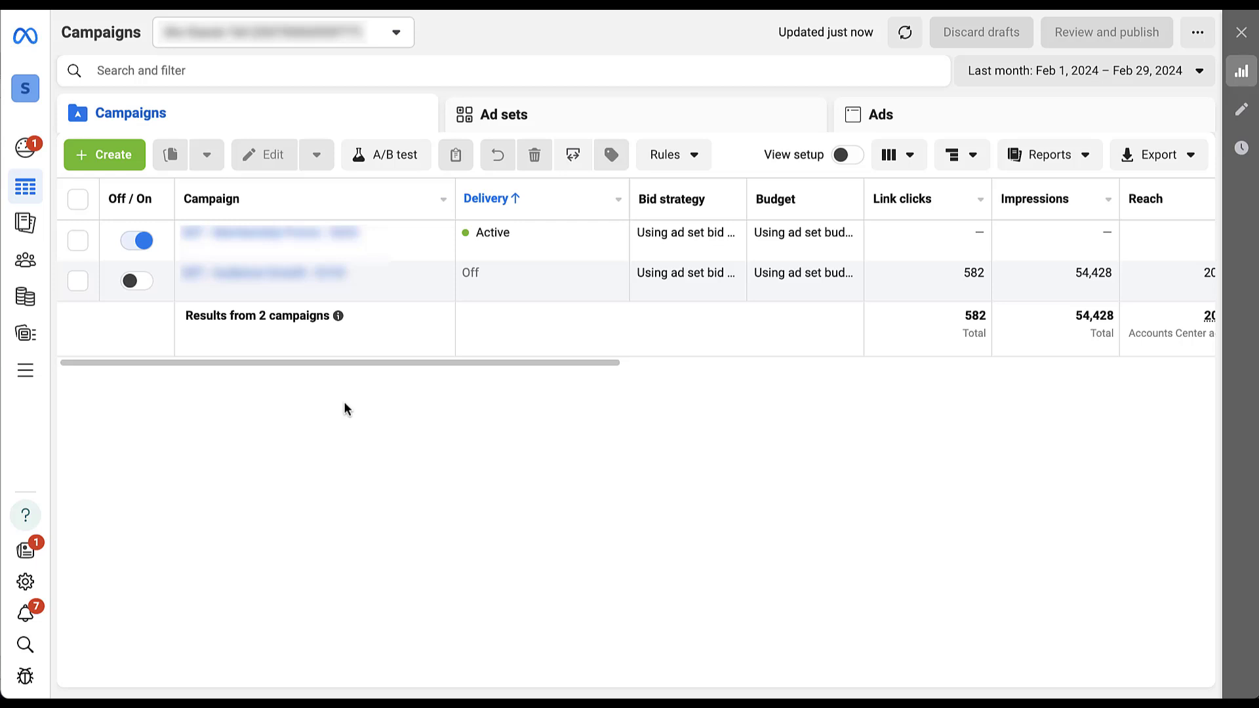
- Go through All tools to the Brand safety and suitability Block lists page
click(28, 371)
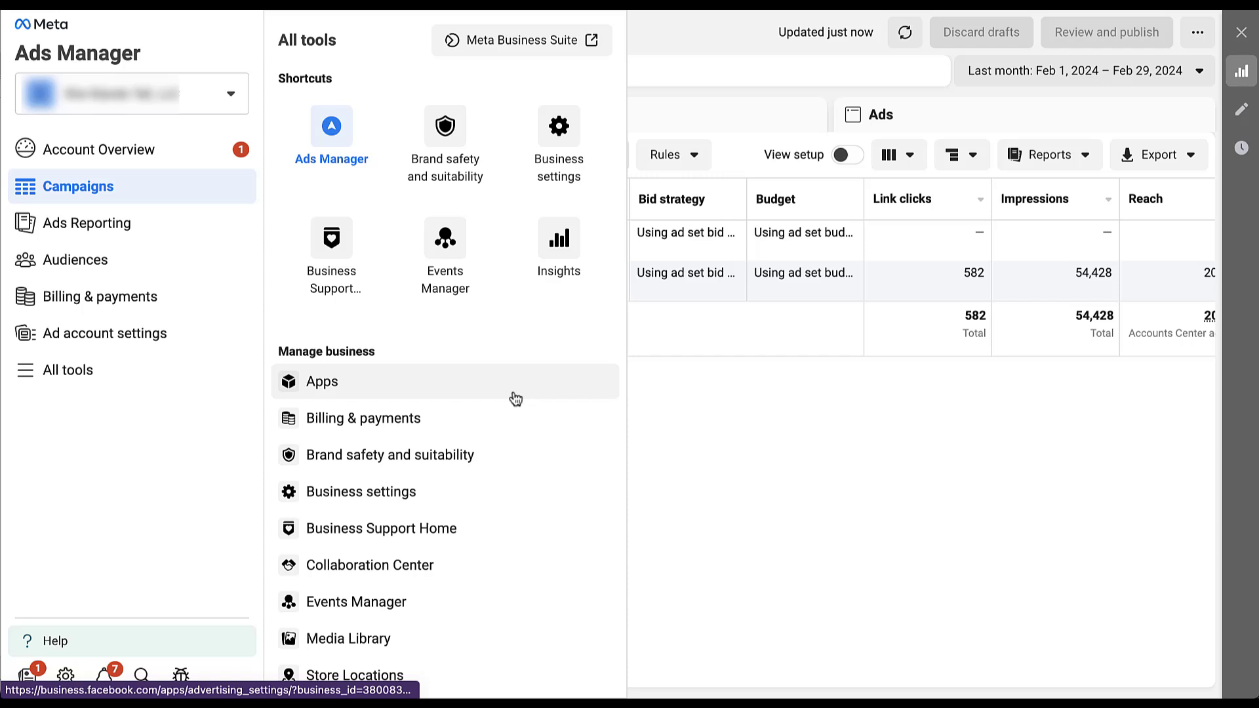
click(501, 458)
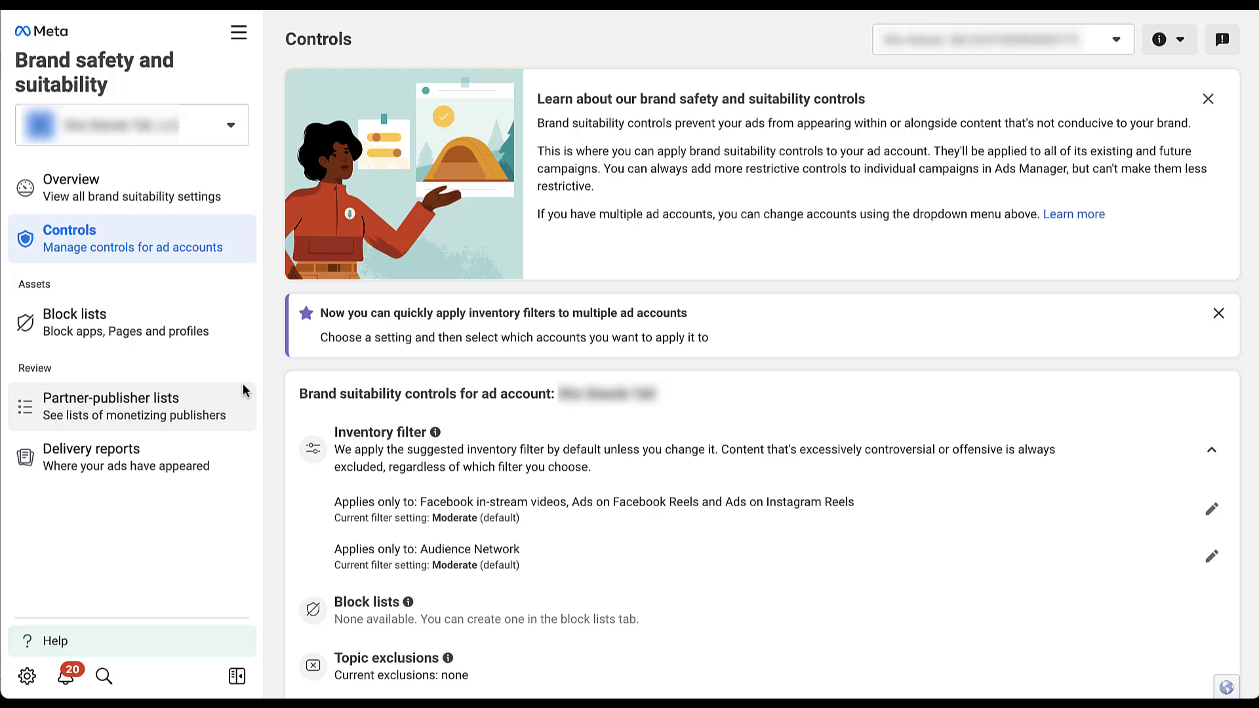
click(219, 331)
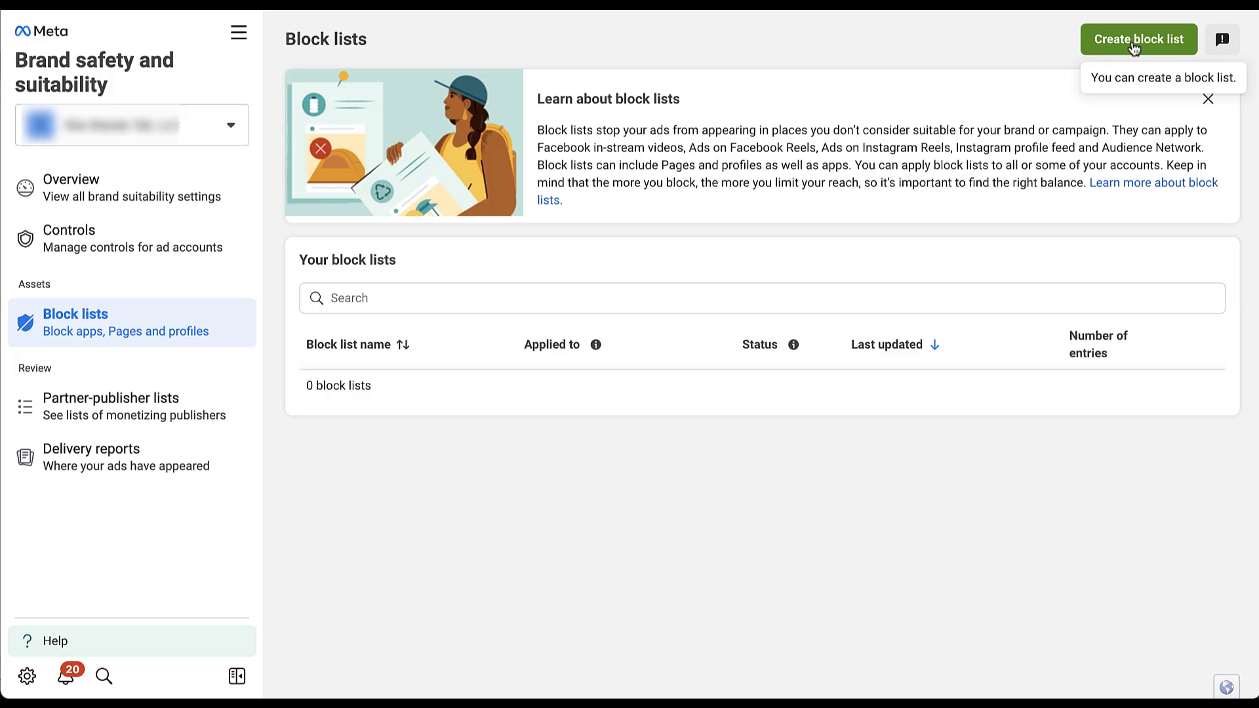
- Start a new block list and name it 'Example Block List'
click(1133, 40)
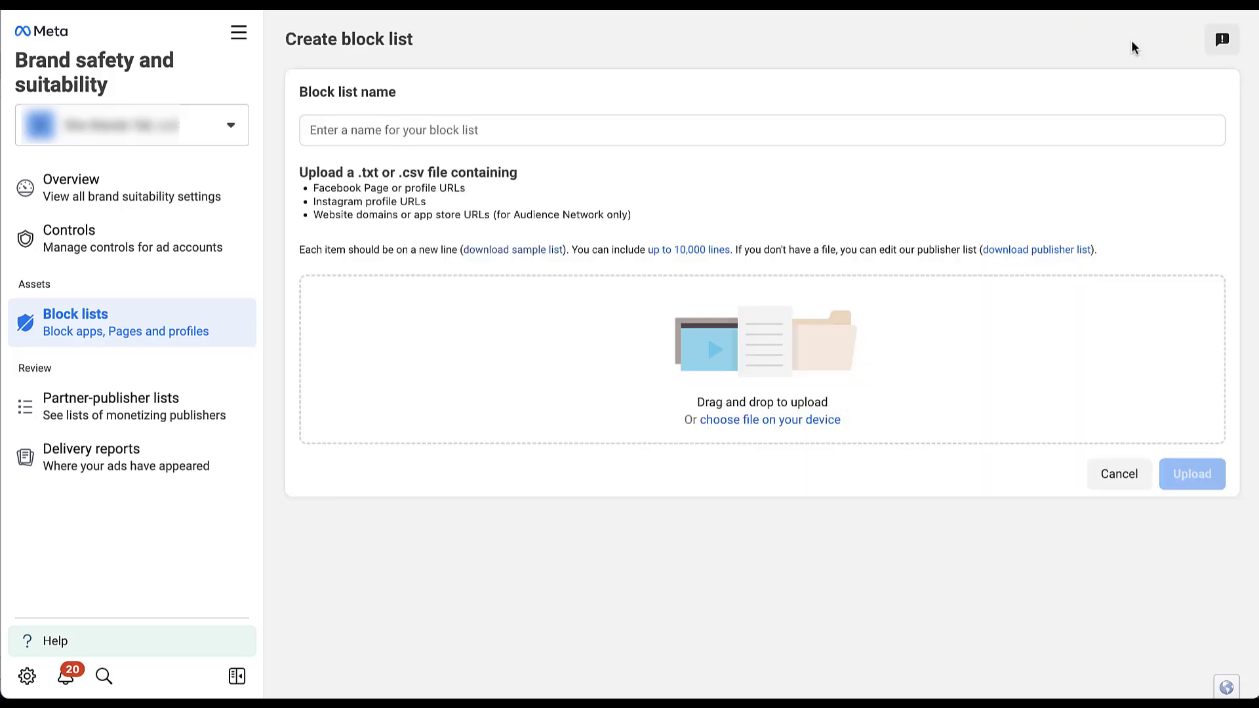
click(514, 124)
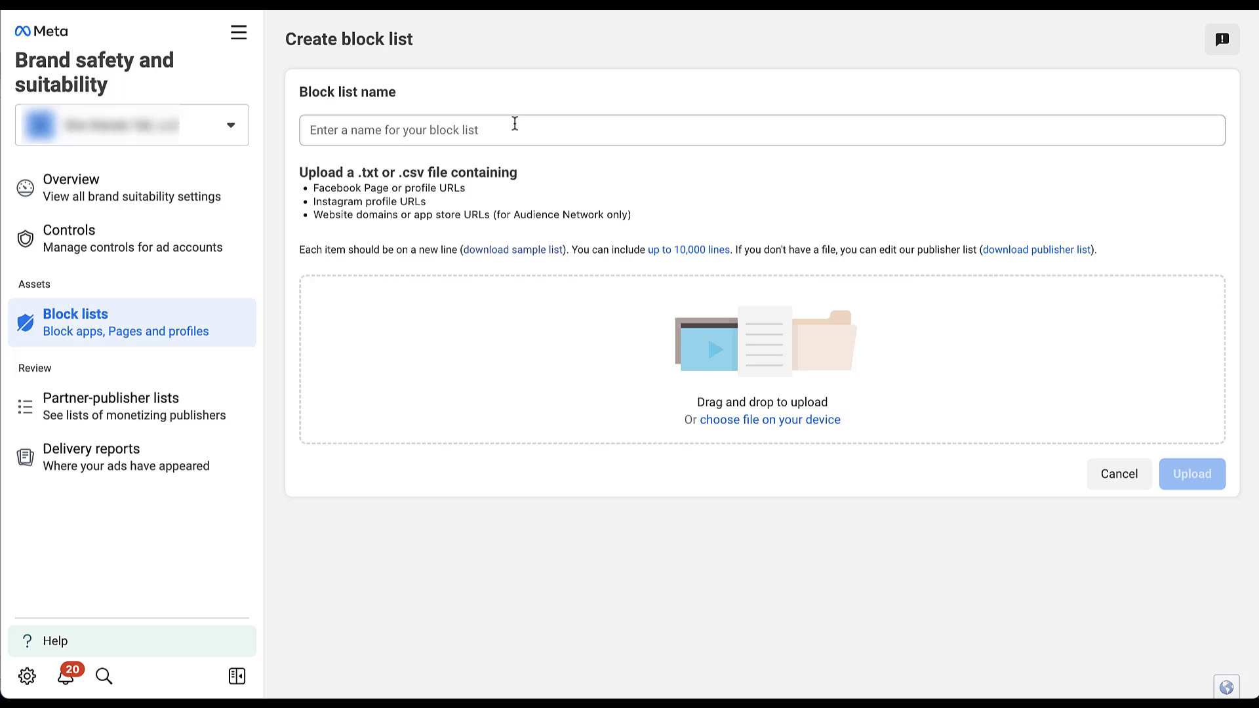
text(Example Block List)
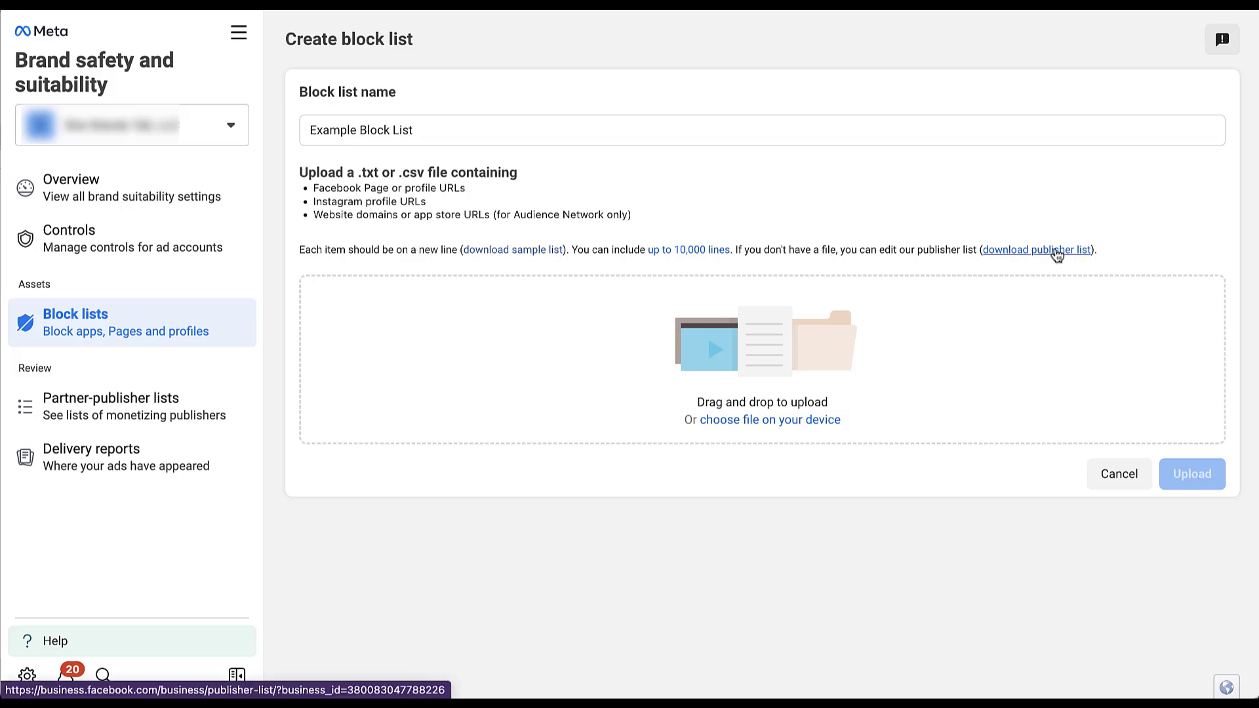
- Download the partner publisher list as the Facebook Reels CSV
click(1057, 255)
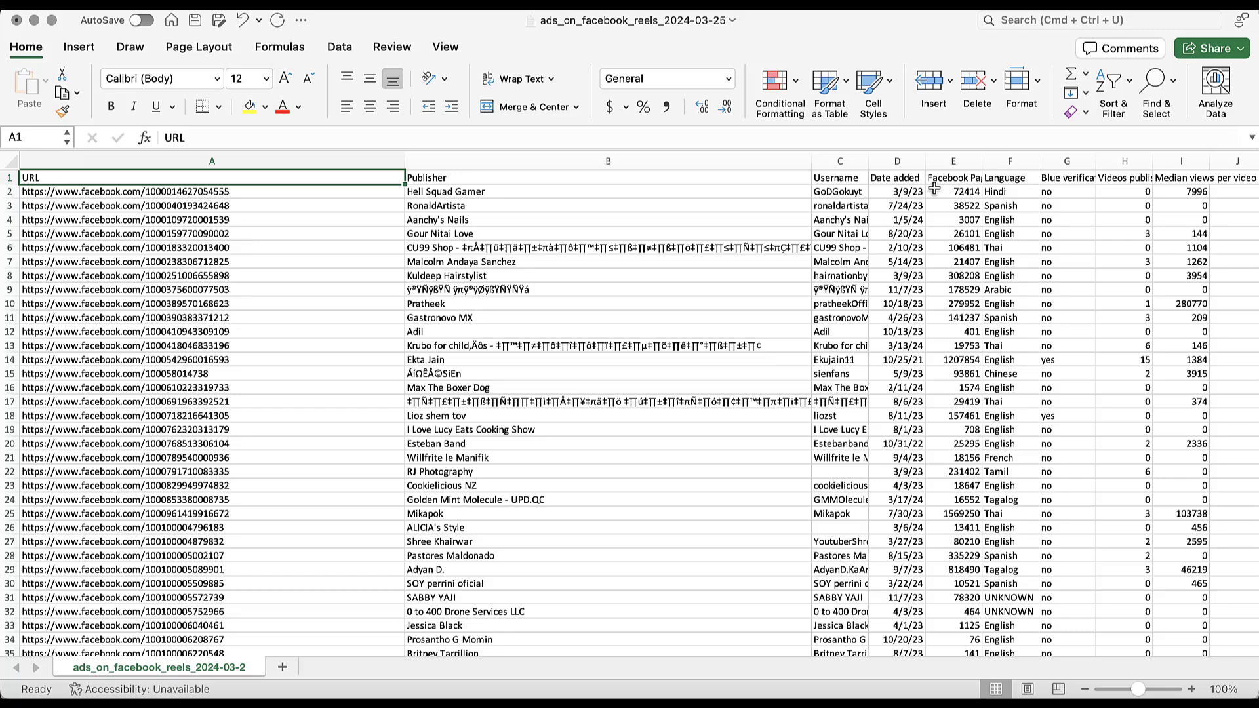
- Widen the follower-count and videos-published columns, then jump to the last URL row
drag(982, 161, 1044, 162)
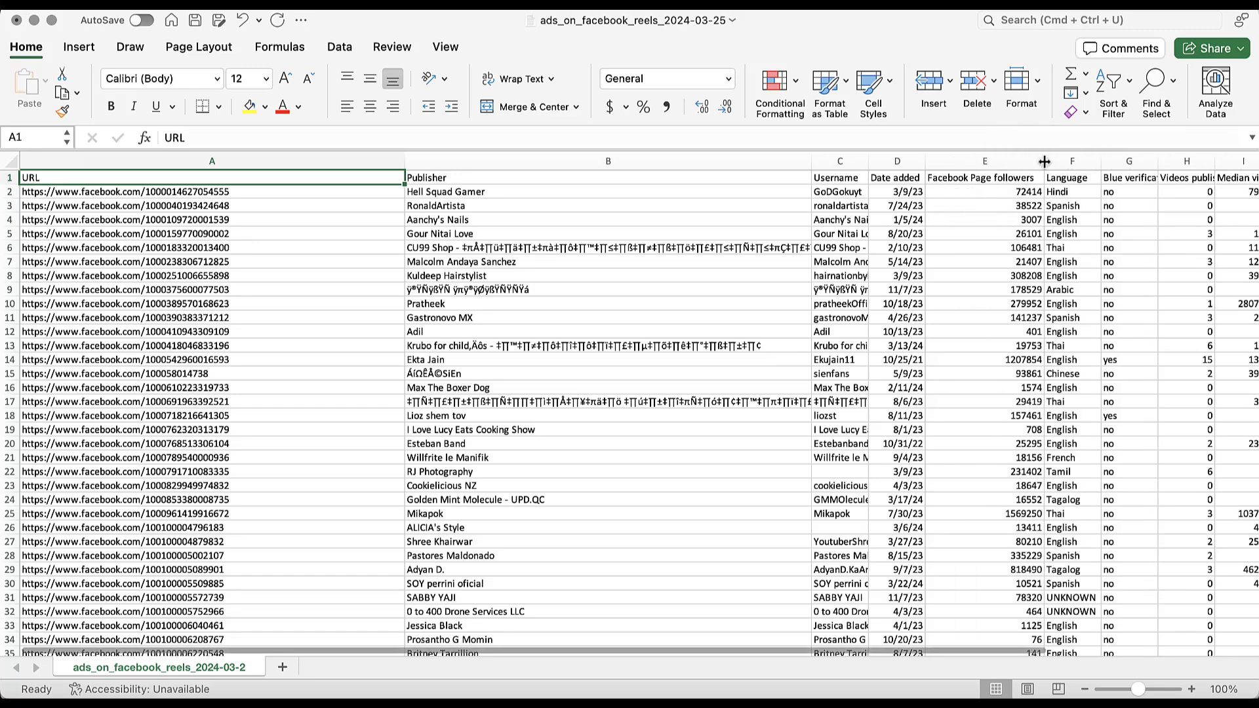
scroll(1015, 265, right, 5)
scroll(1015, 265, right, 5)
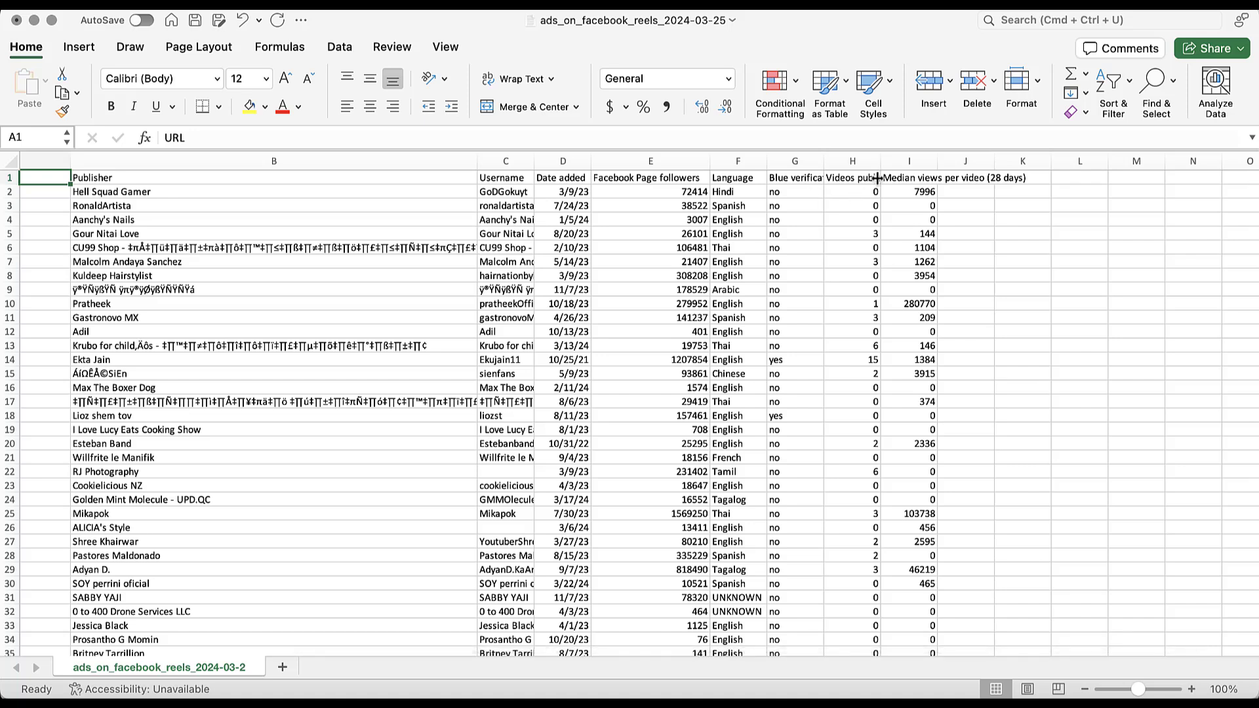
drag(880, 161, 1013, 161)
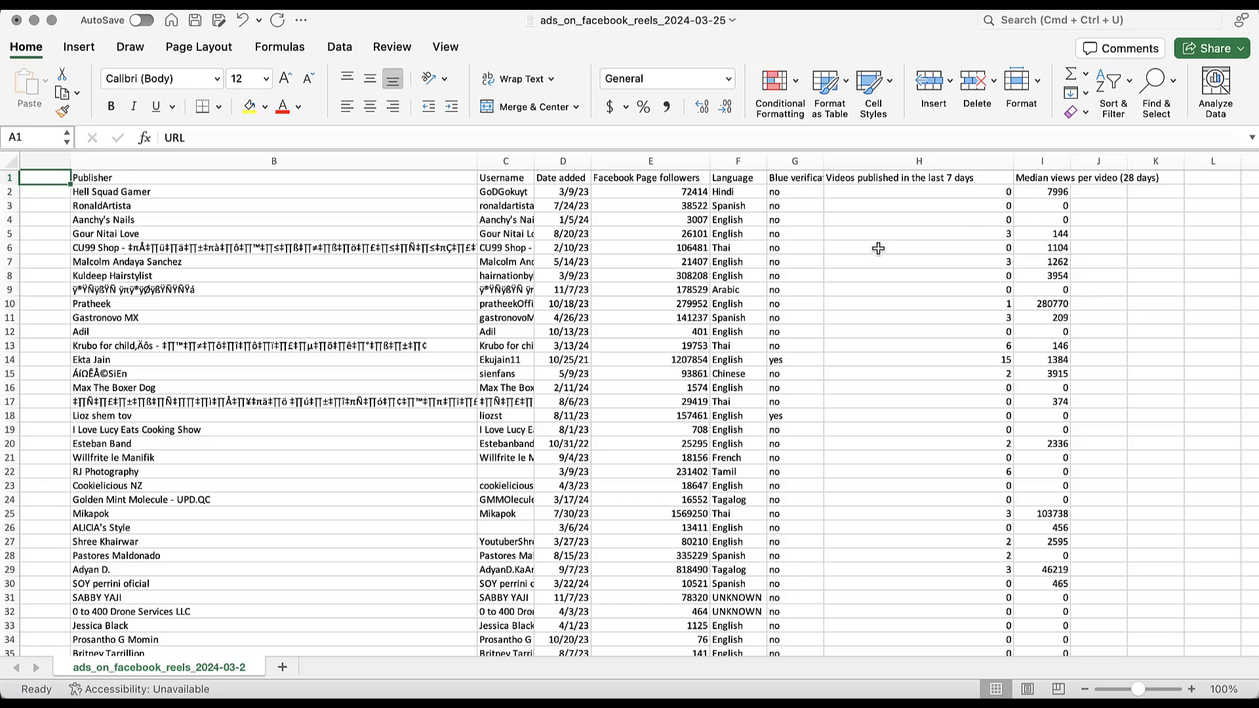
scroll(879, 247, left, 5)
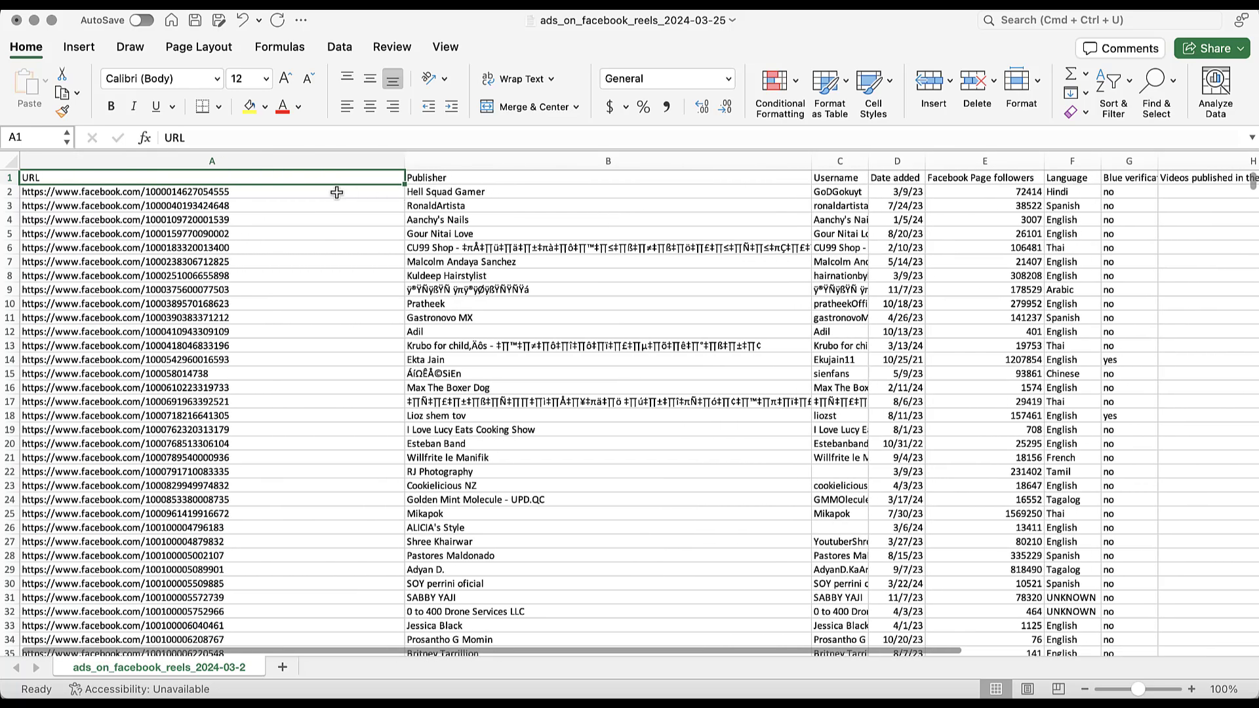
click(332, 195)
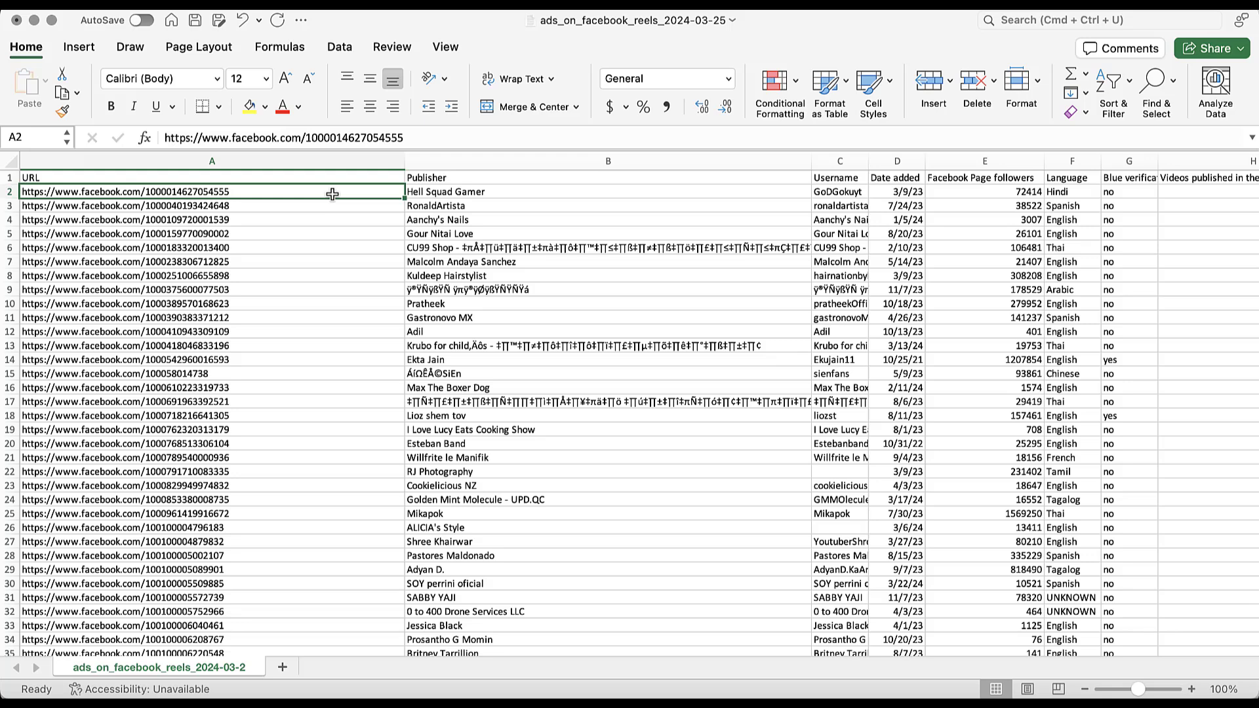
key(super+Down)
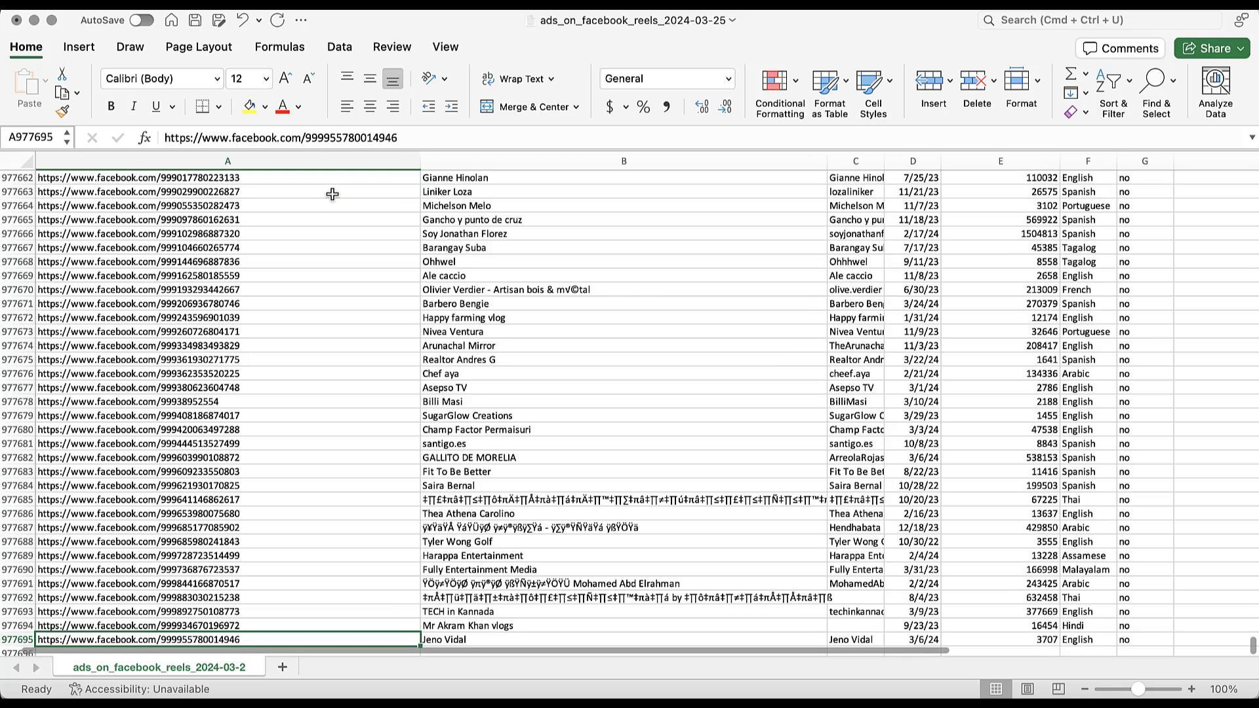
scroll(320, 485, down, 2)
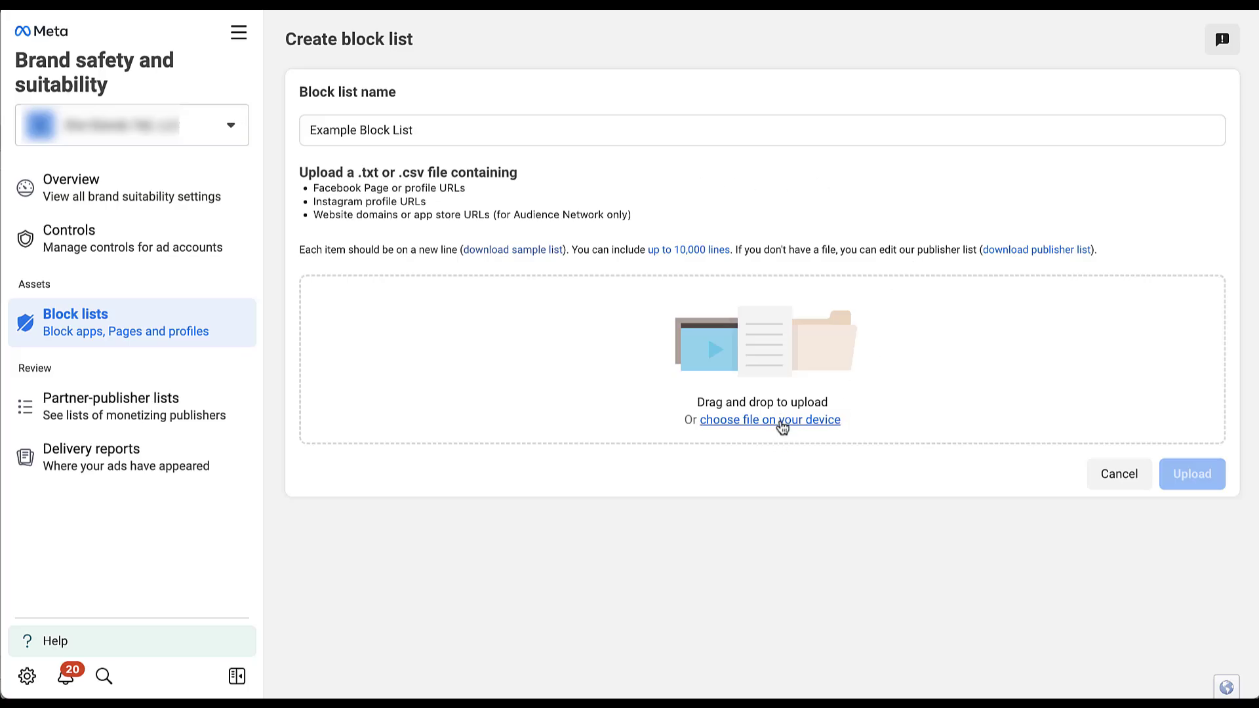
- Upload Example Block List.csv so the block list is created from its 7 entries
click(782, 425)
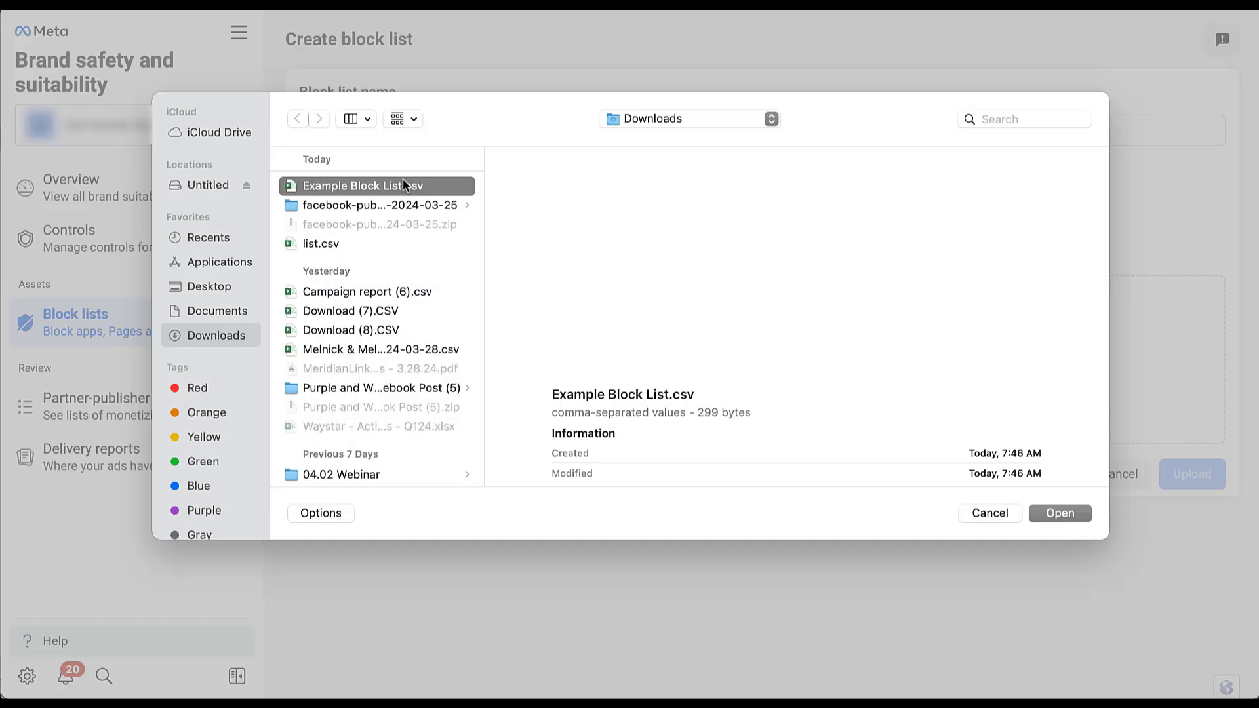
click(1058, 512)
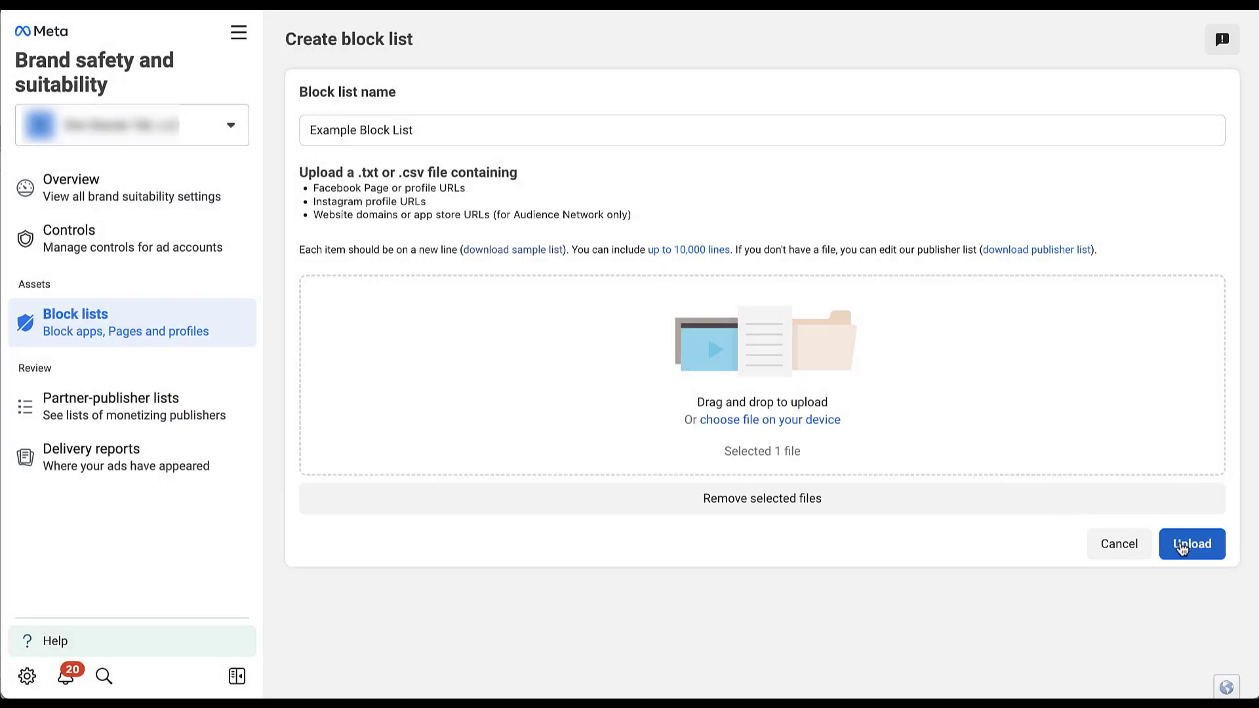
click(1188, 544)
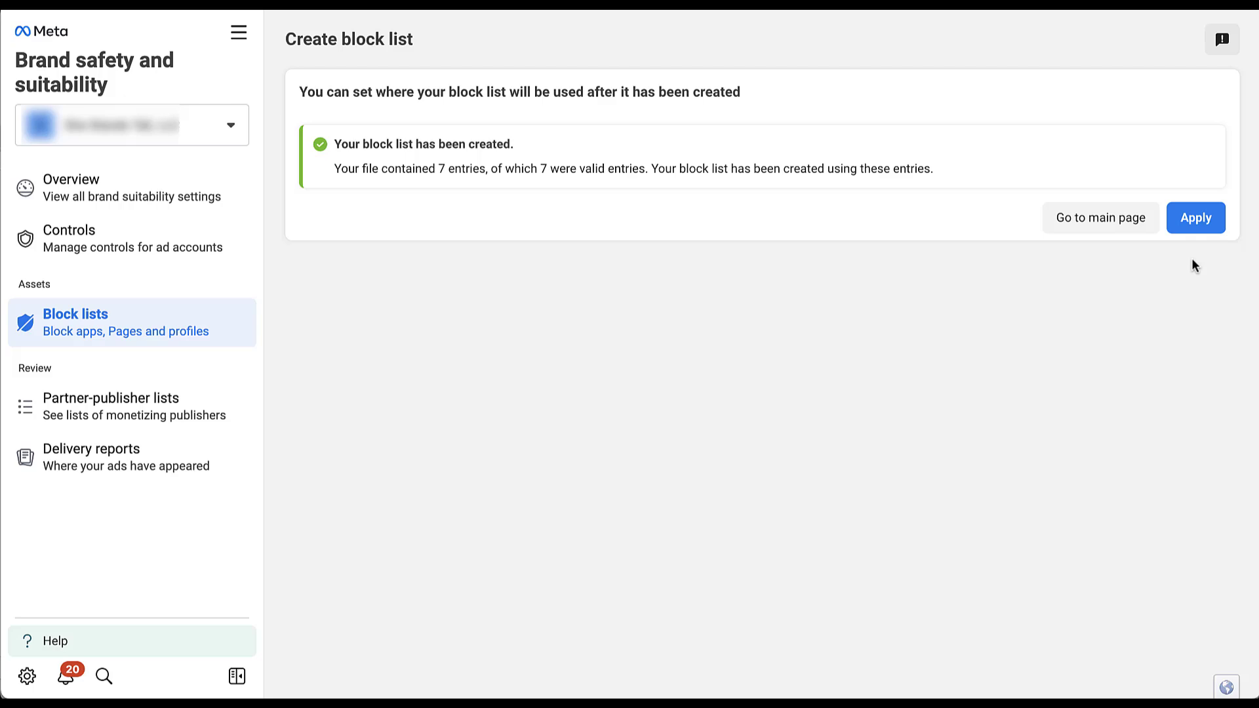
- Save Example Block List without applying it to any ad account
click(1193, 226)
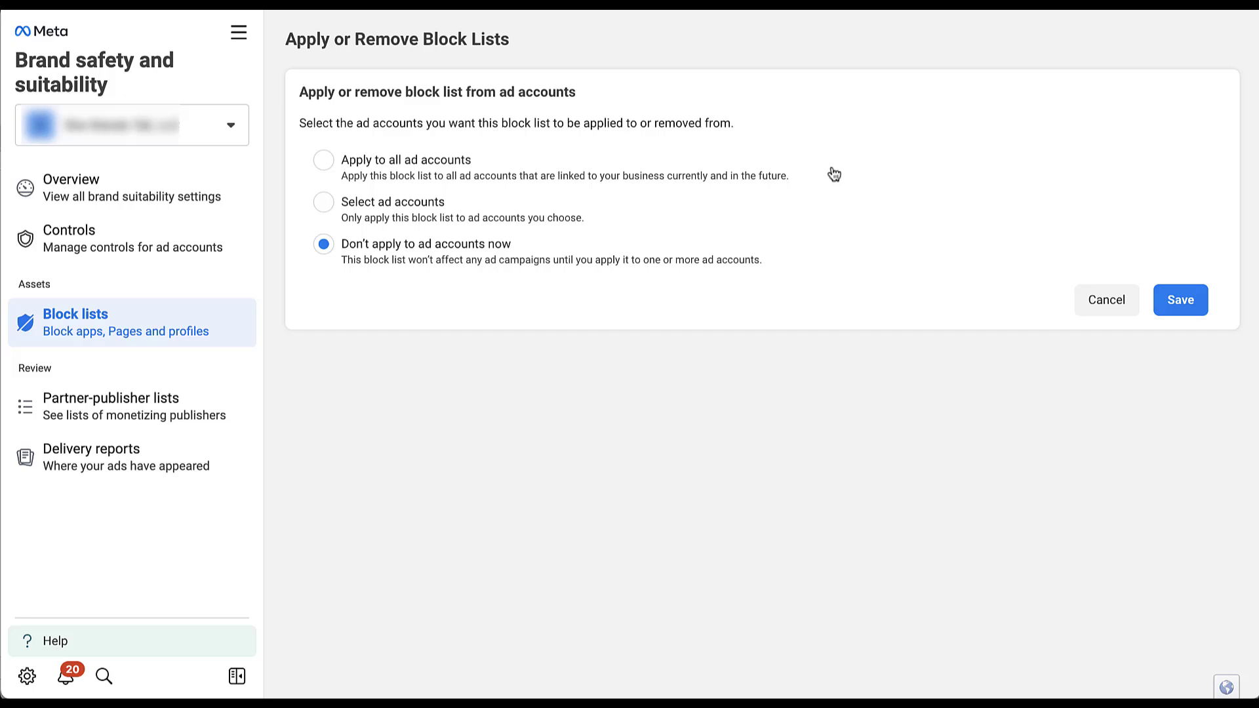
click(326, 210)
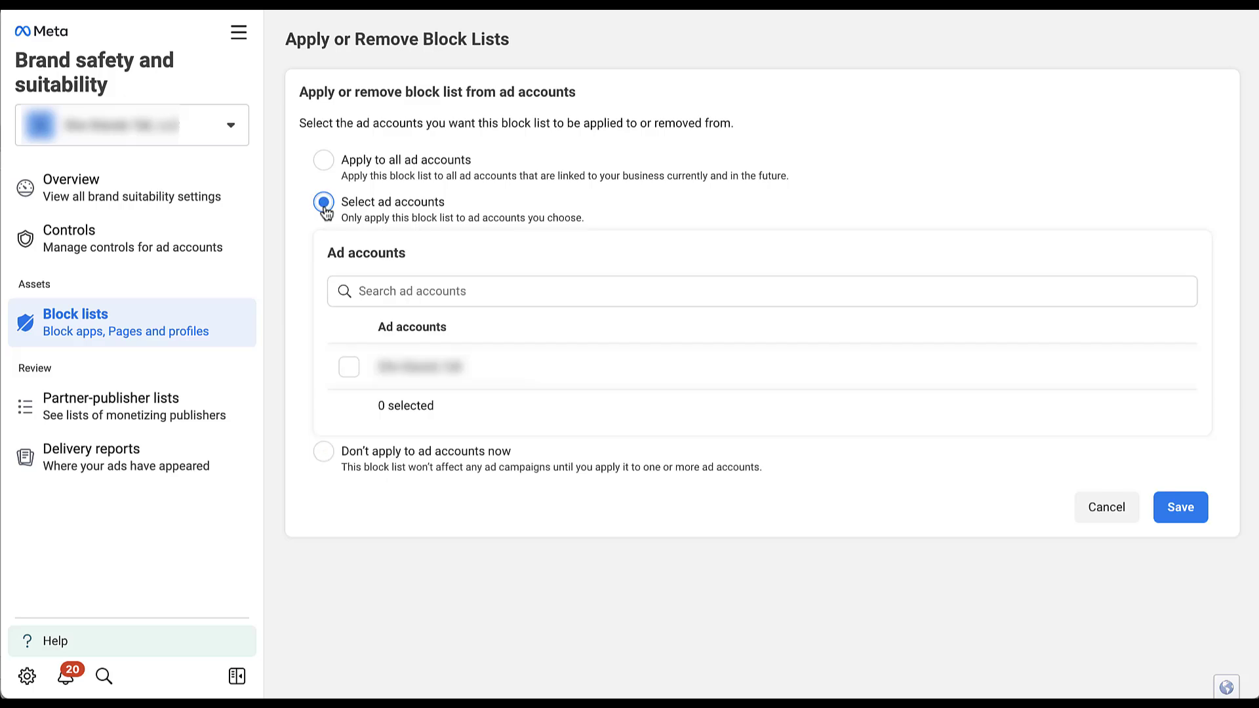
click(349, 368)
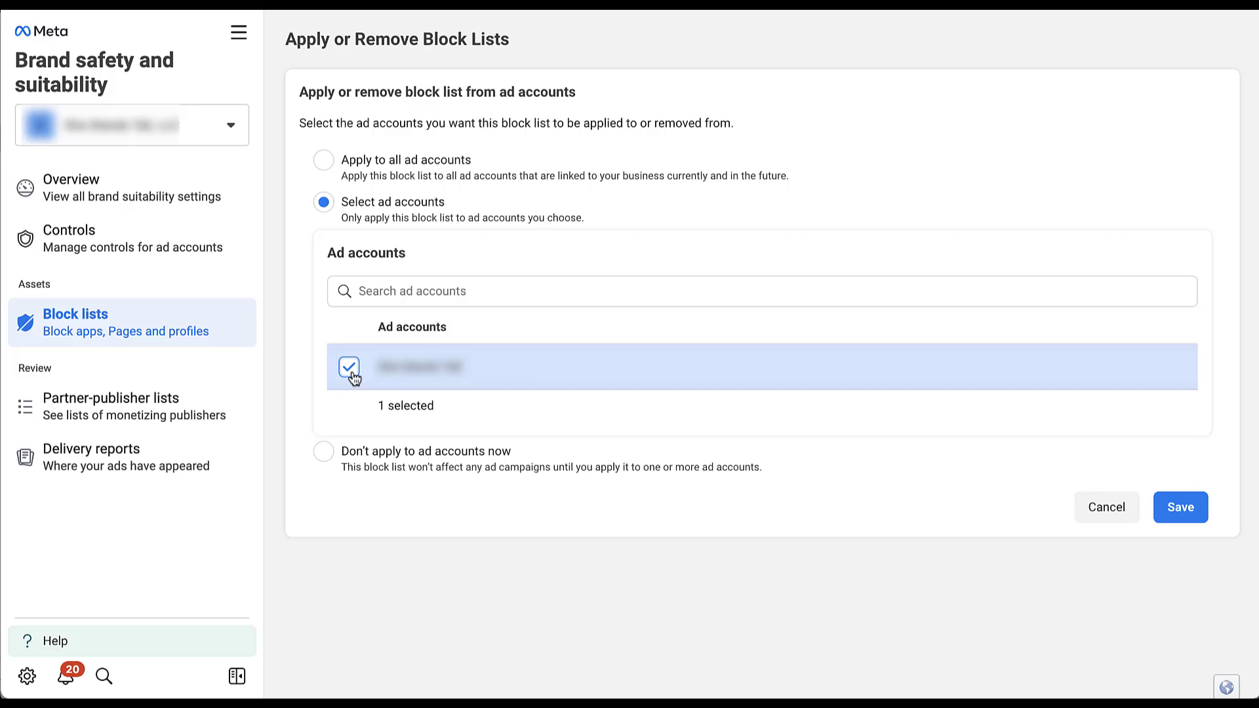
click(323, 453)
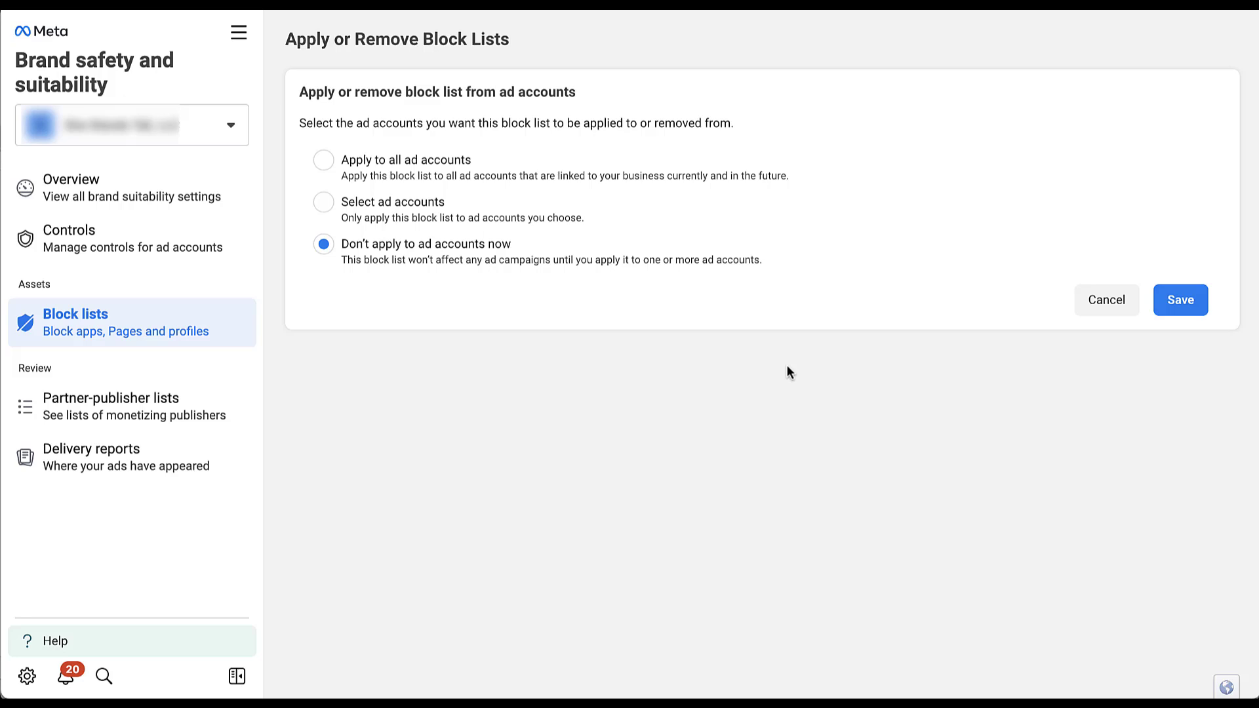
click(1195, 310)
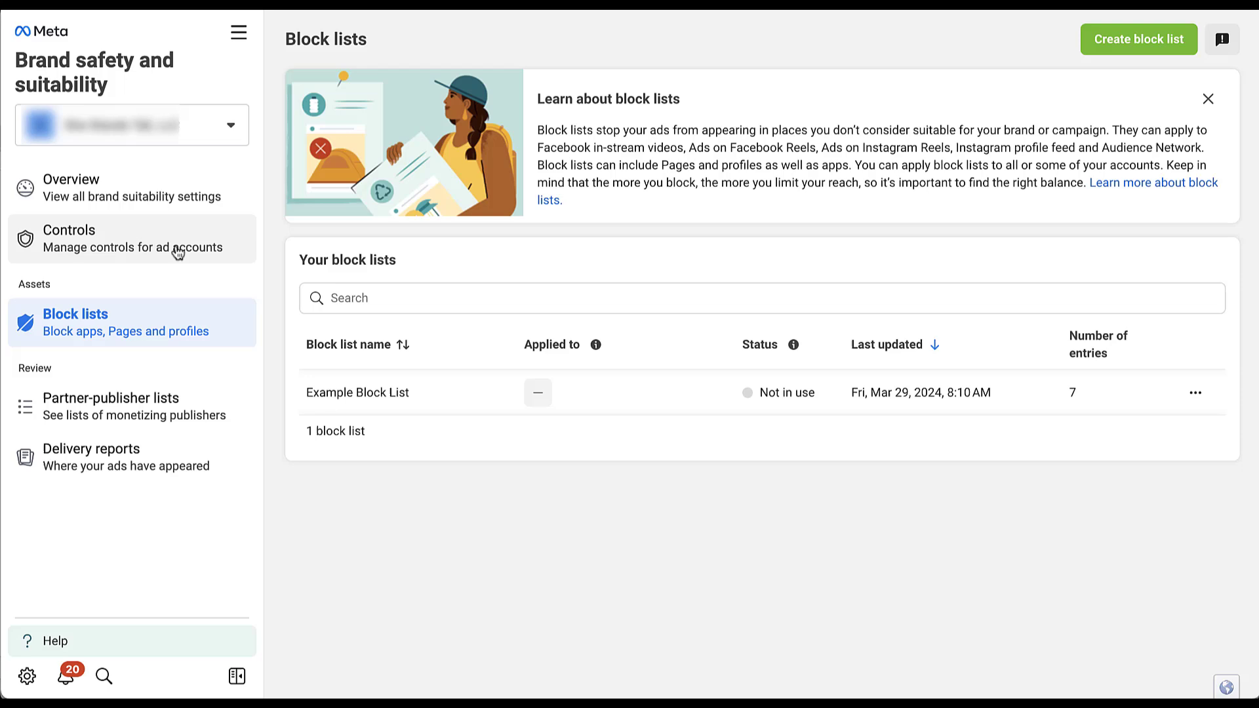
- Return to the Ads Manager campaigns and open the active campaign for editing
click(177, 247)
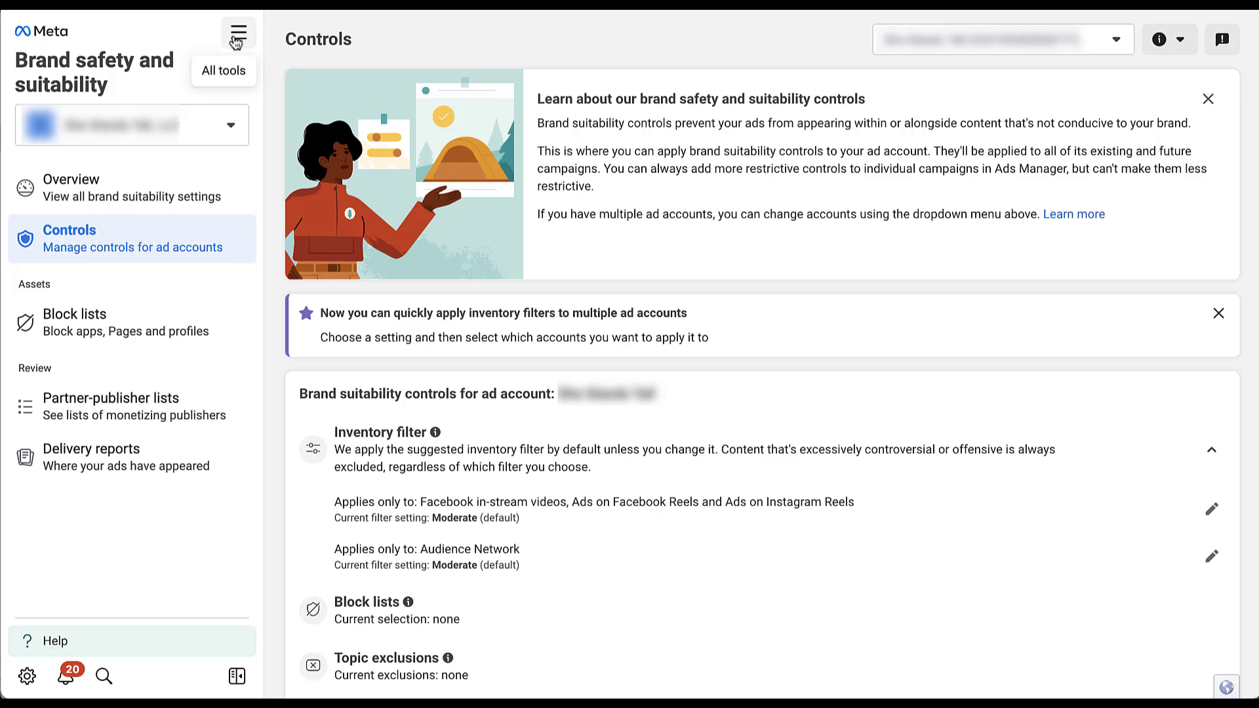
click(239, 33)
click(315, 134)
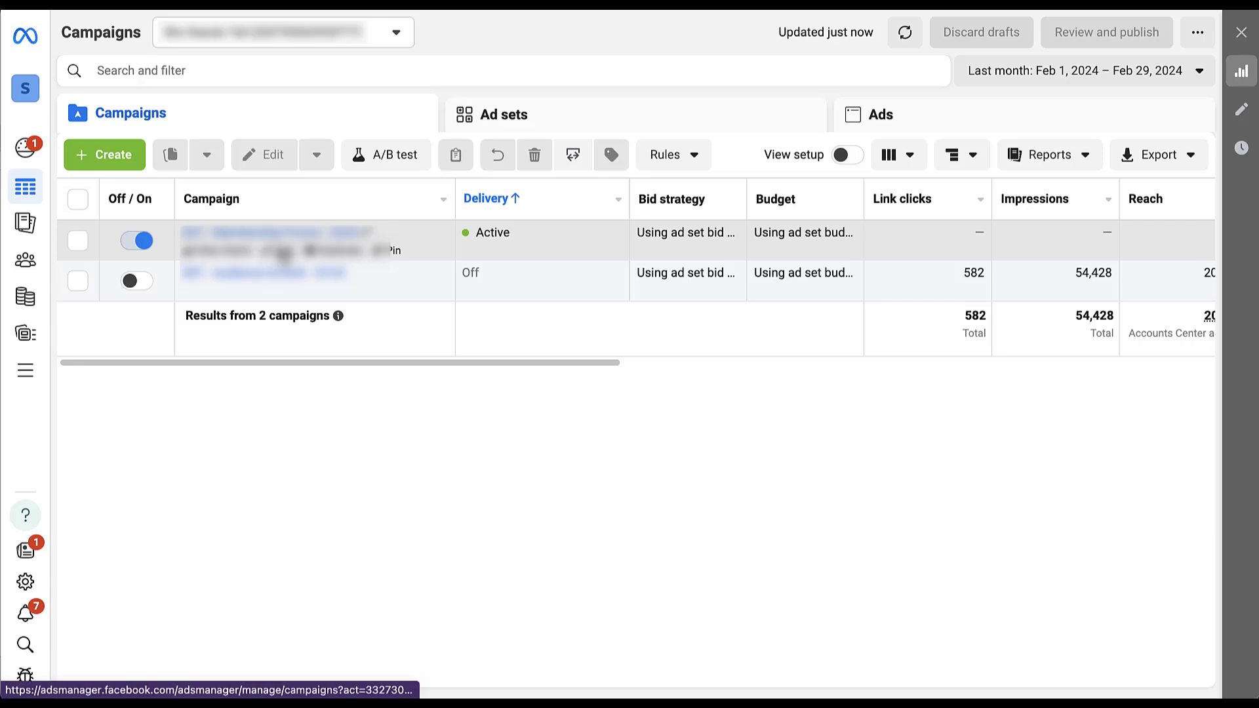
click(283, 253)
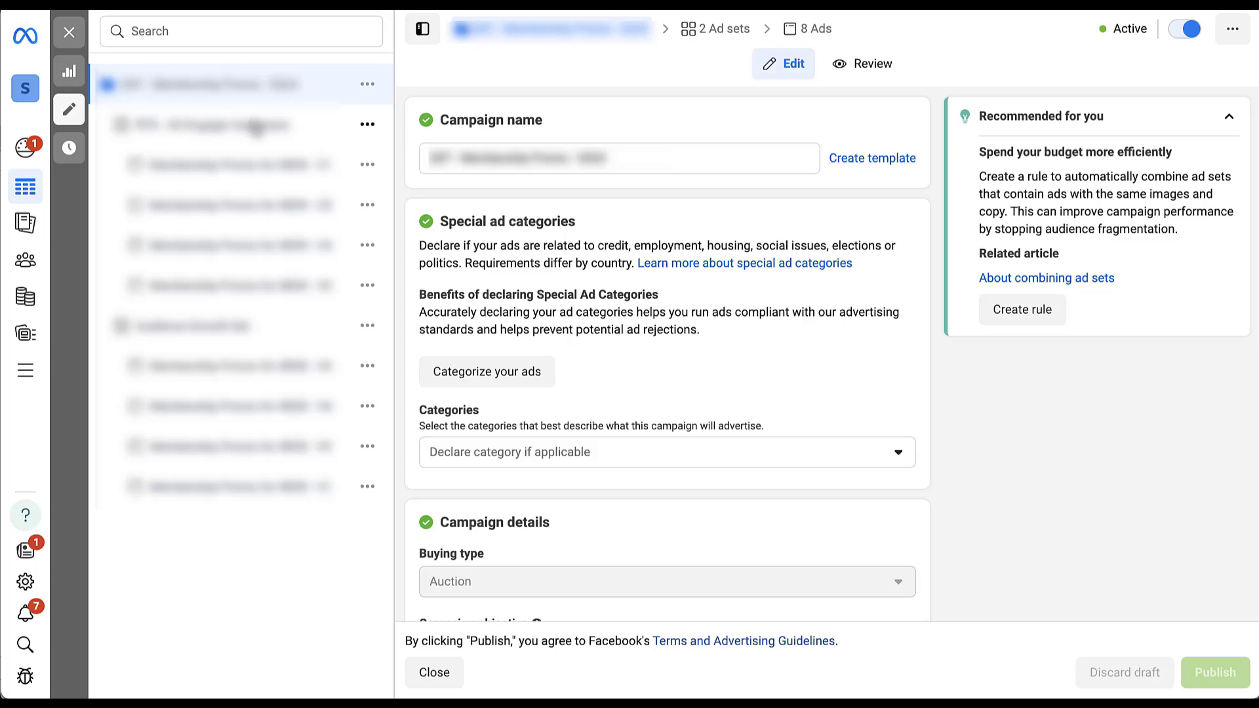
- Open the first ad set and expand its Brand safety and suitability placement settings
scroll(598, 220, down, 6)
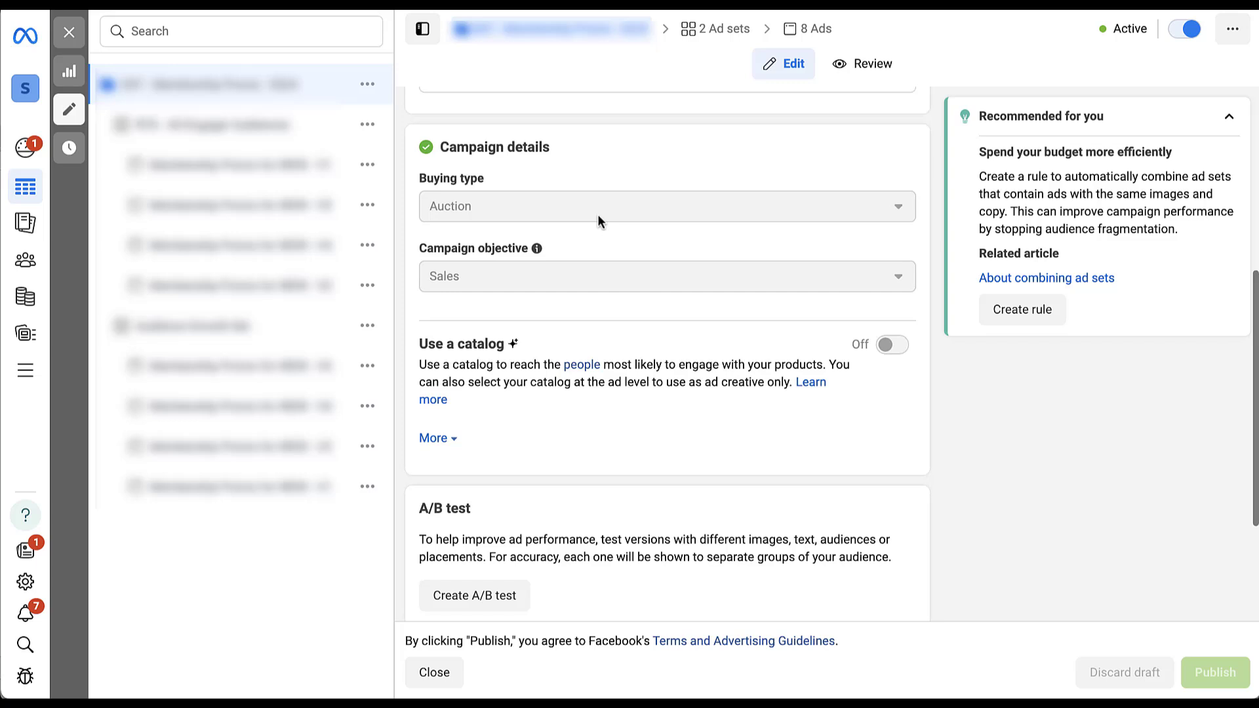
scroll(597, 217, down, 3)
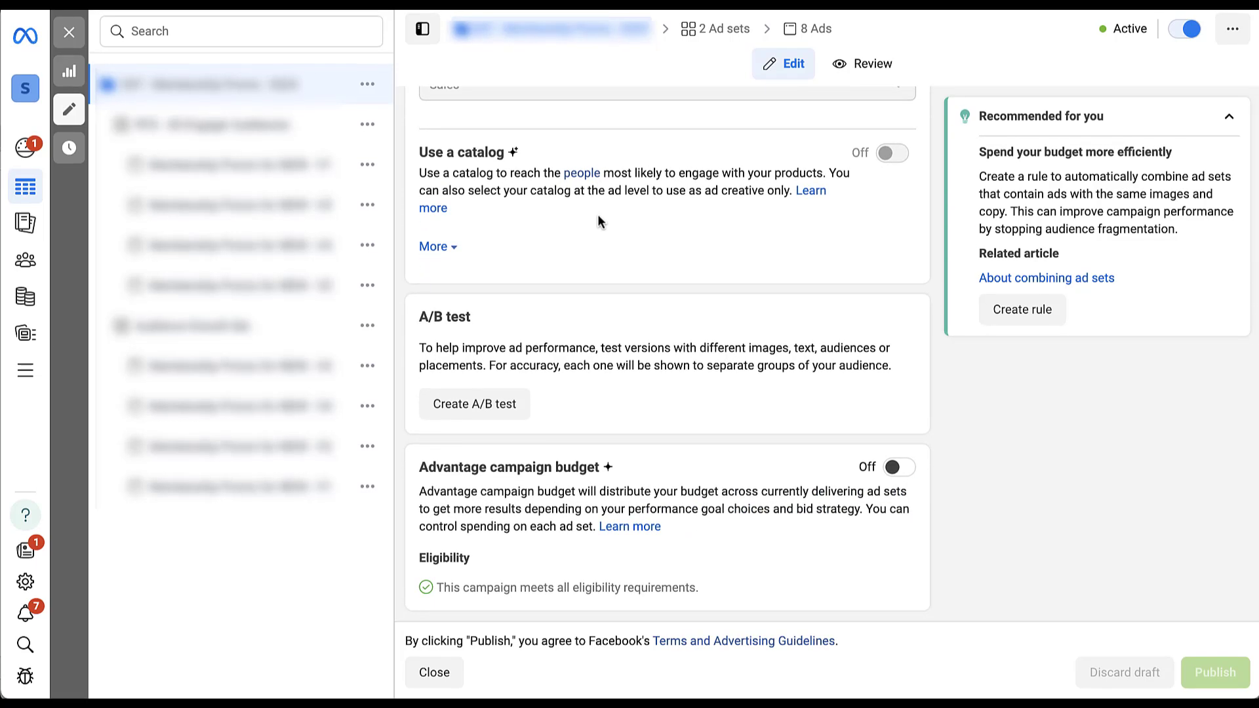
scroll(598, 220, up, 9)
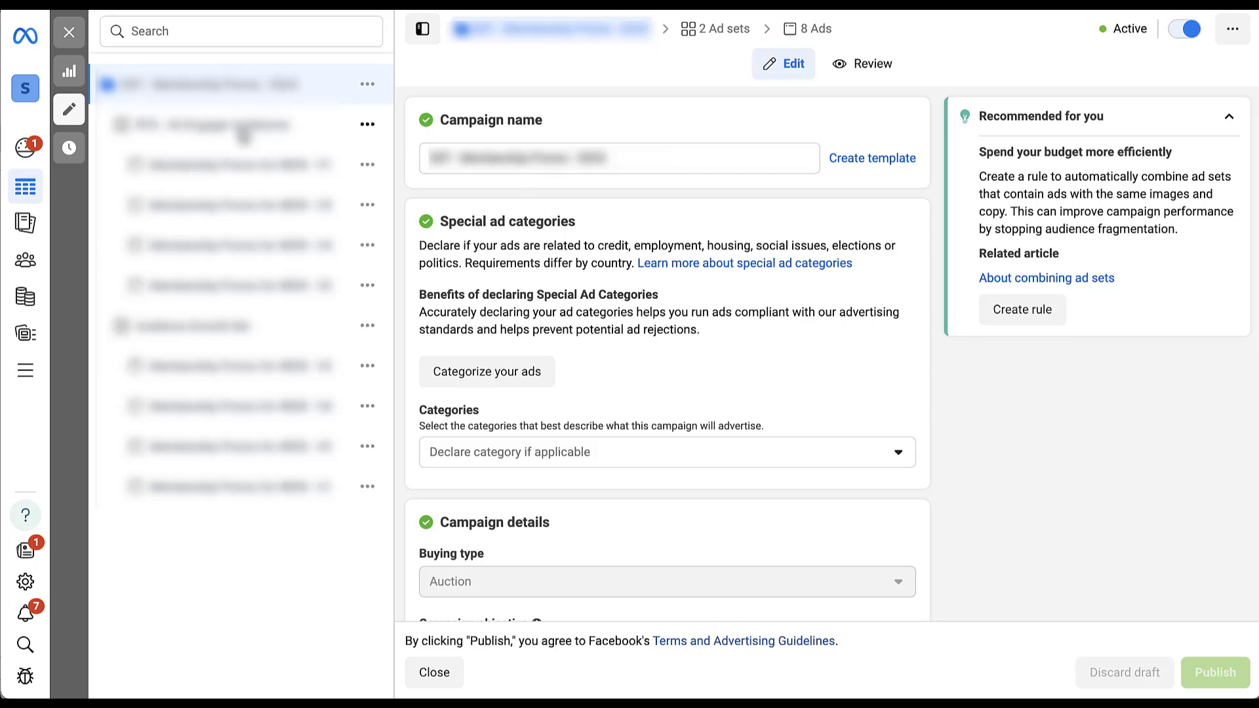
click(244, 134)
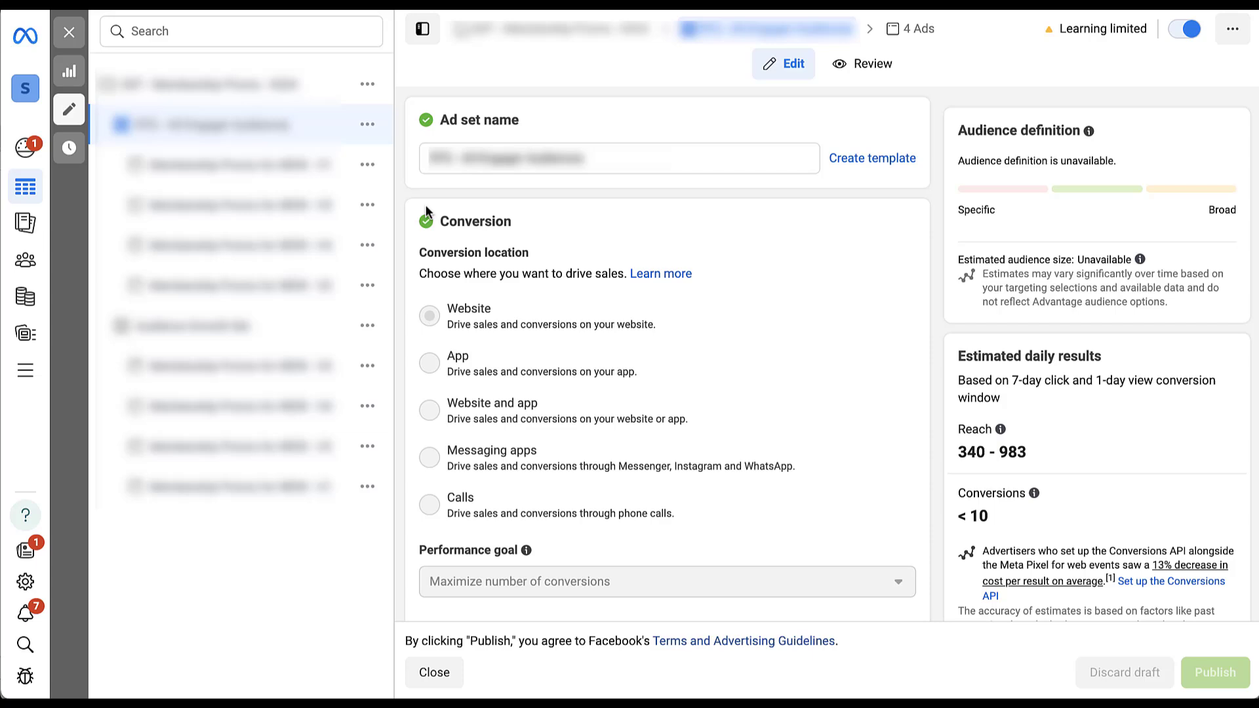
scroll(426, 213, down, 10)
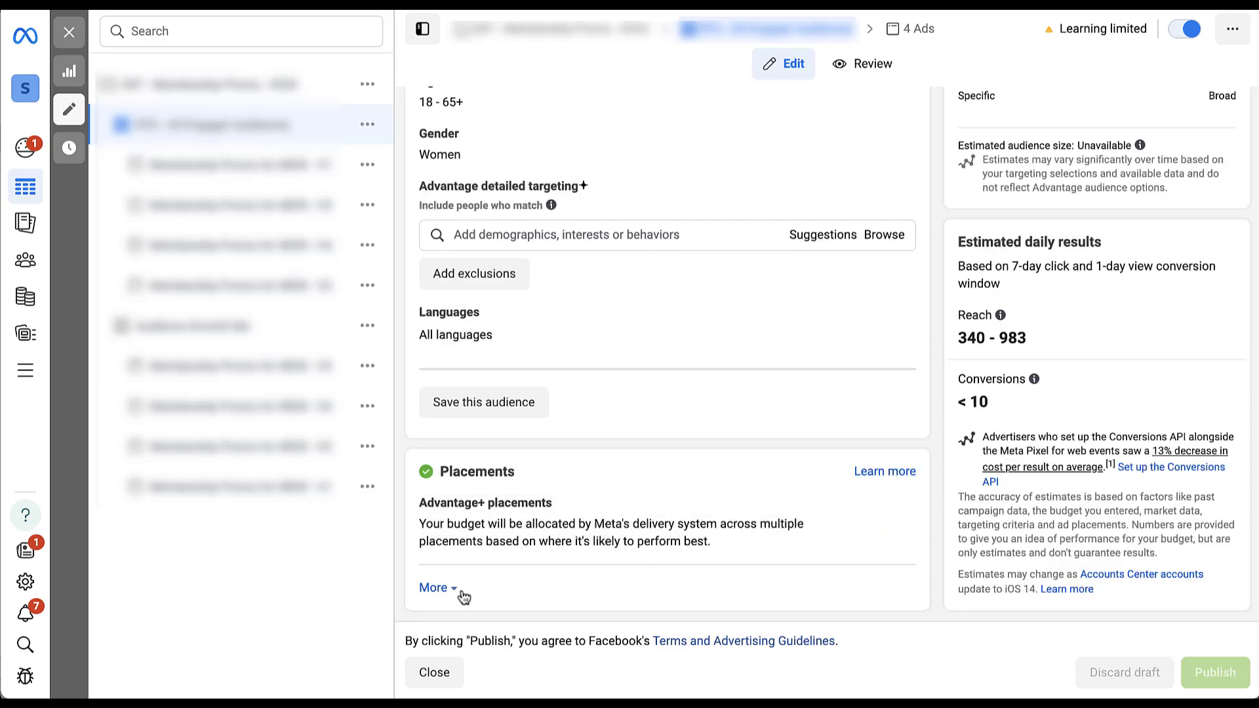
click(434, 588)
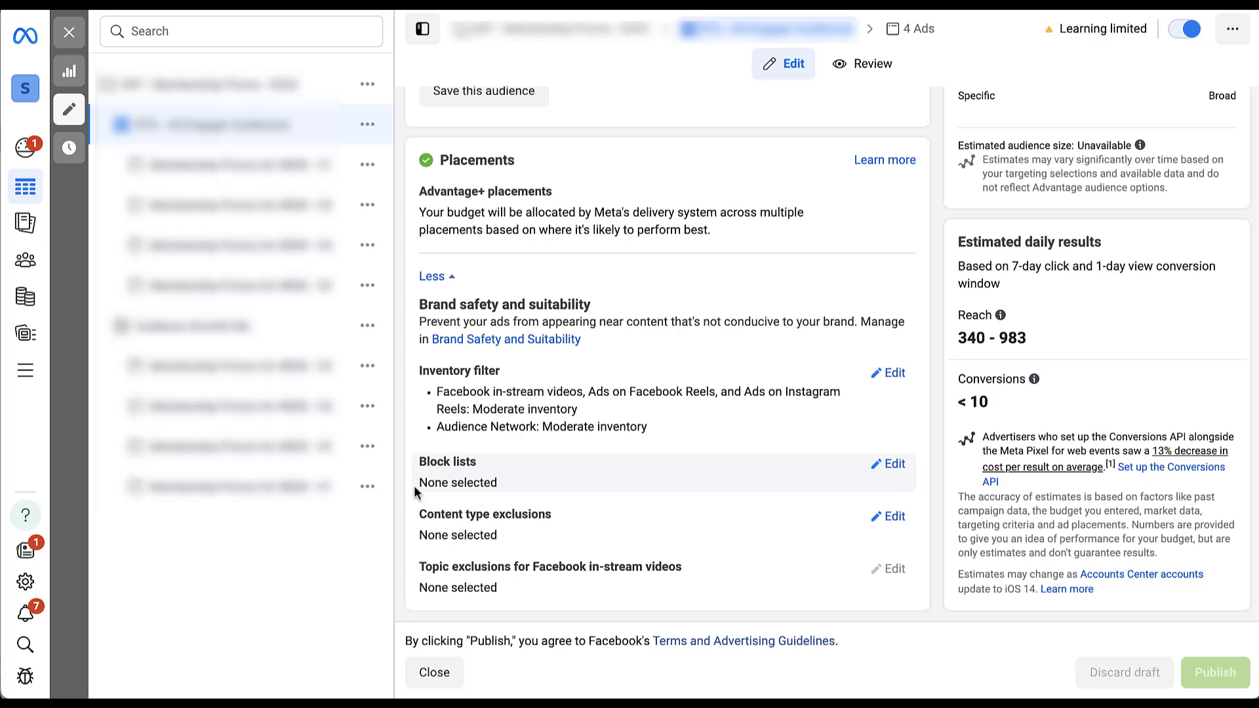
- Select Example Block List under the first ad set's Block lists
click(895, 464)
click(897, 514)
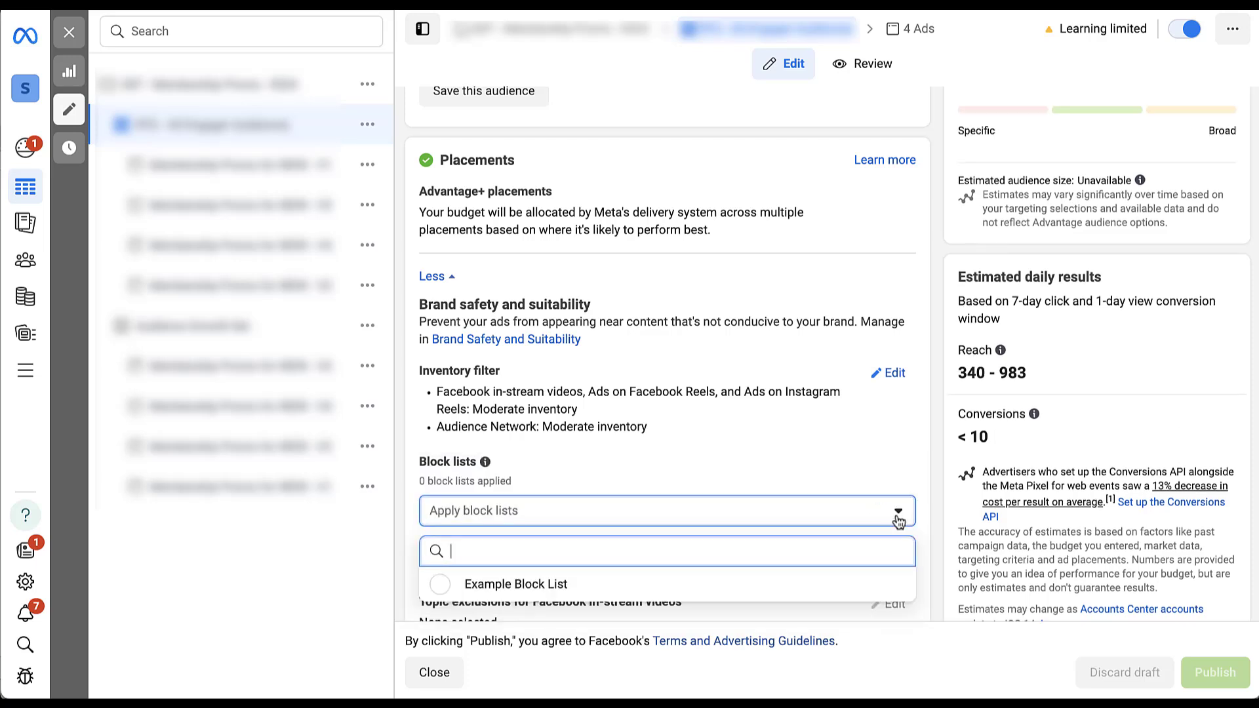
click(518, 584)
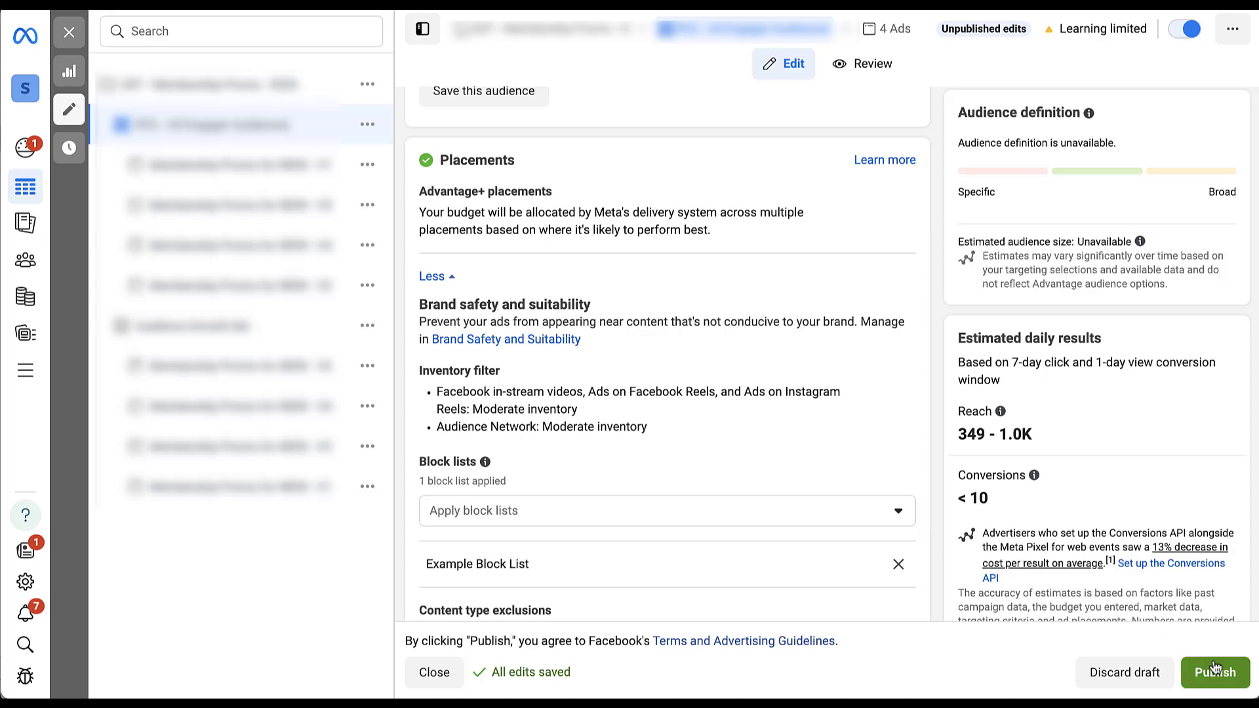
- Discard the unpublished ad set draft and confirm the discard
click(1125, 682)
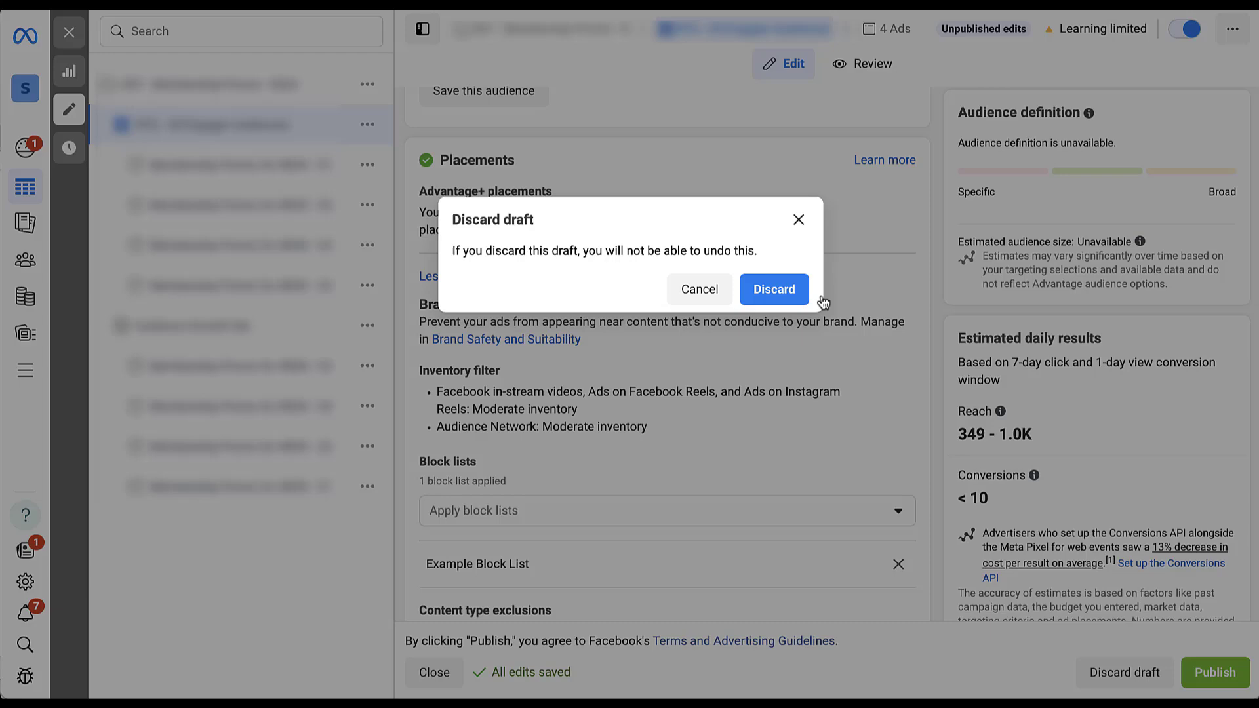
click(803, 288)
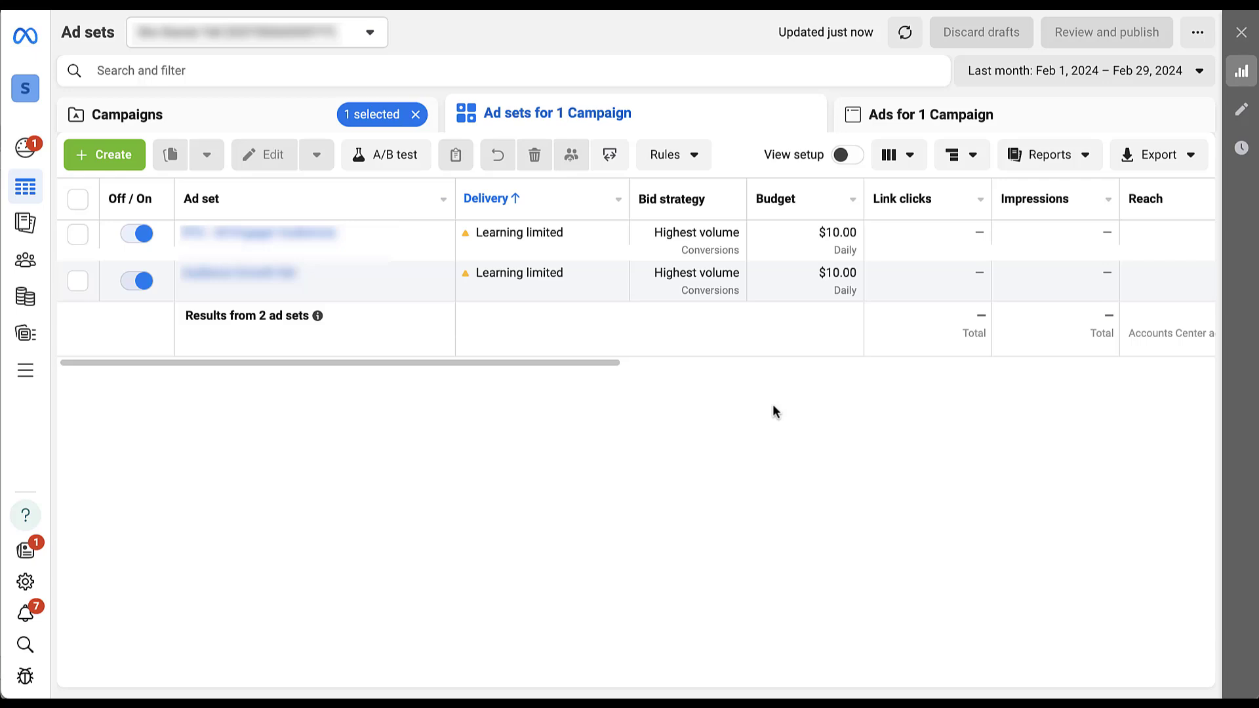
- Go through All tools to Brand safety and suitability's Partner-publisher lists page and review its placement types
click(26, 371)
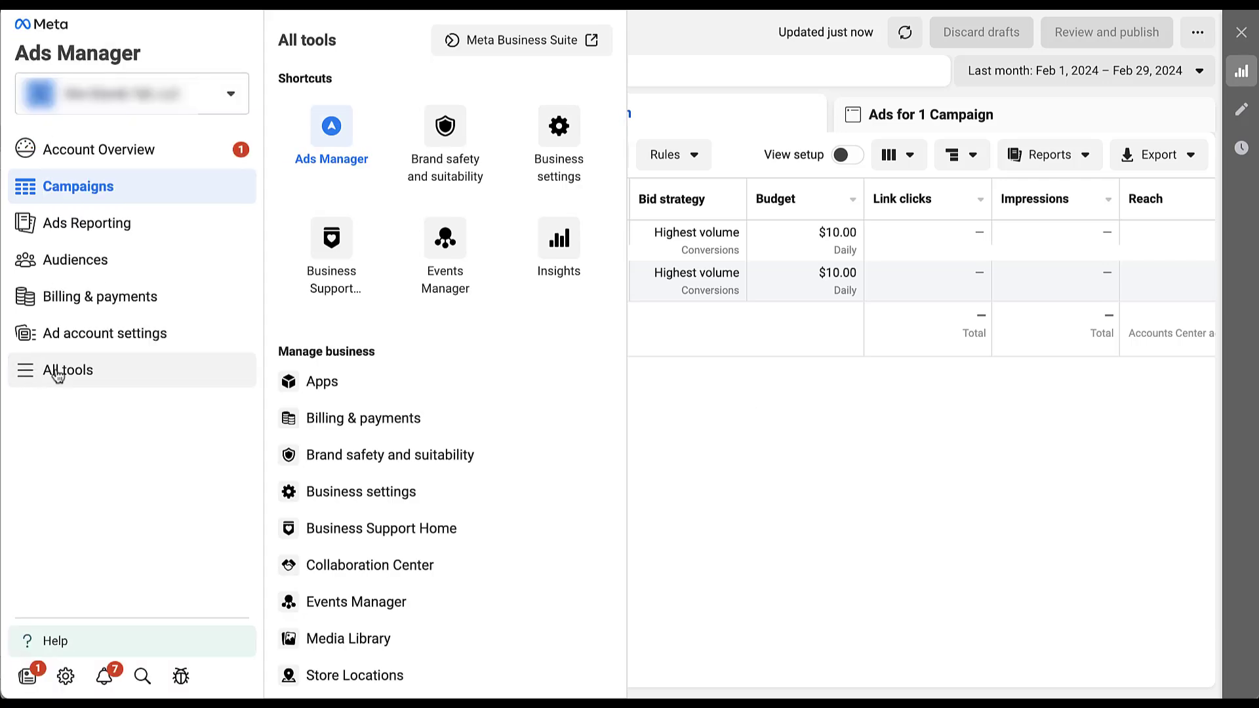
click(445, 134)
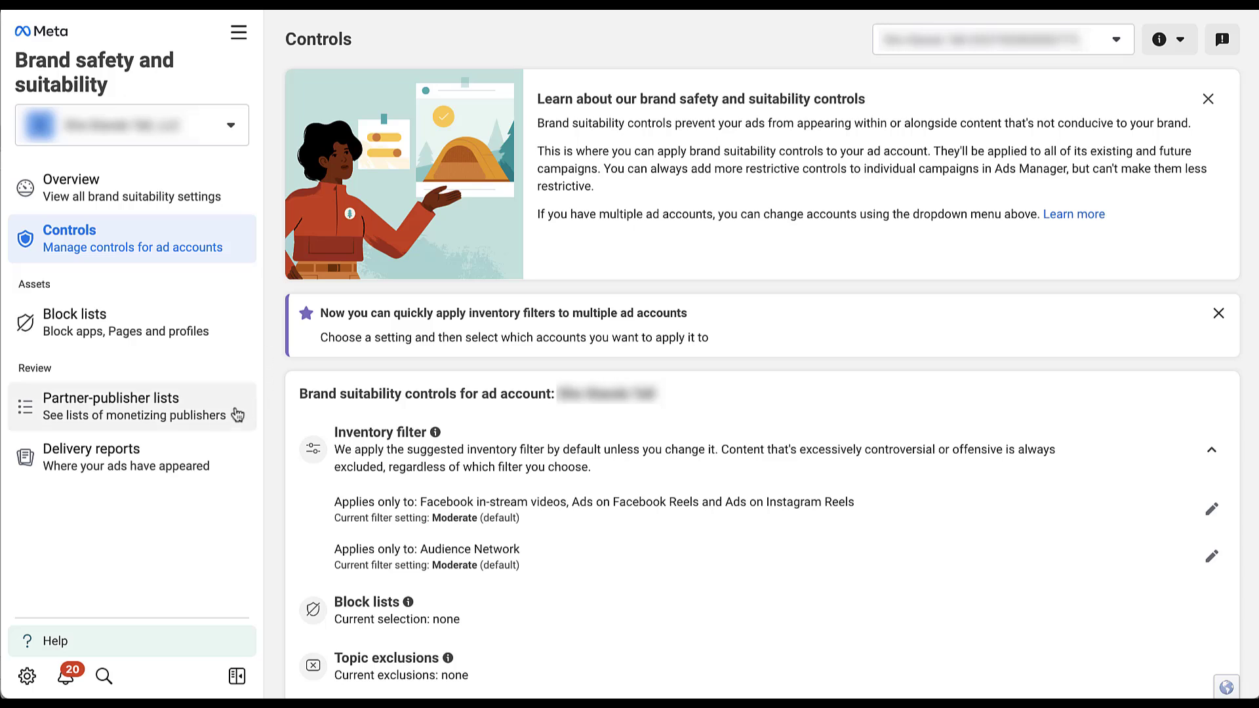
click(218, 418)
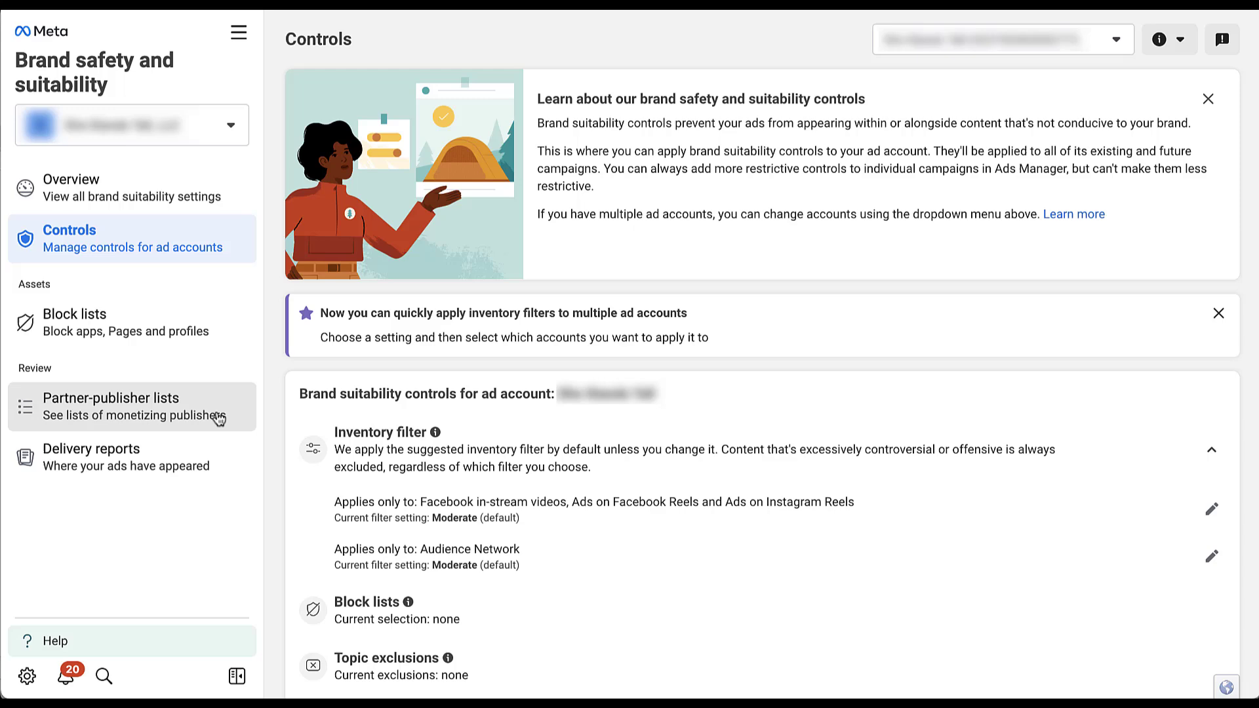
scroll(272, 396, down, 2)
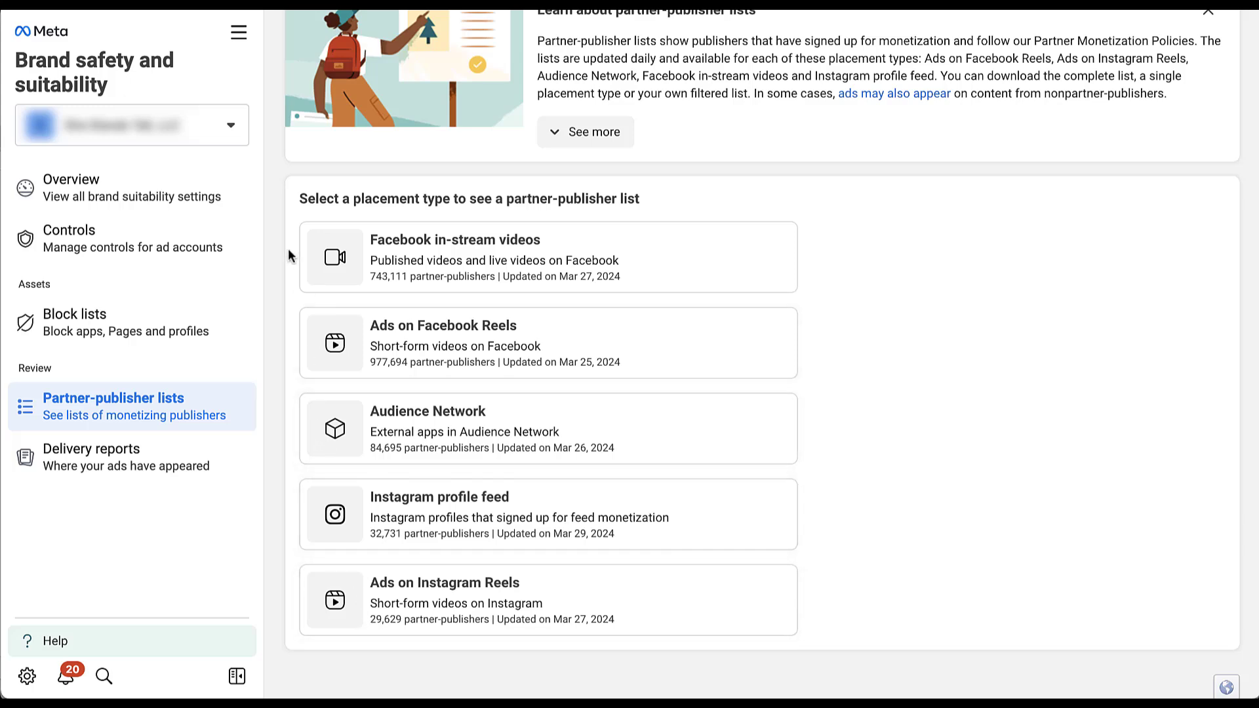
- Open the Facebook in-stream videos publisher list and check its placement, followers and publishers filters without changing them
click(338, 270)
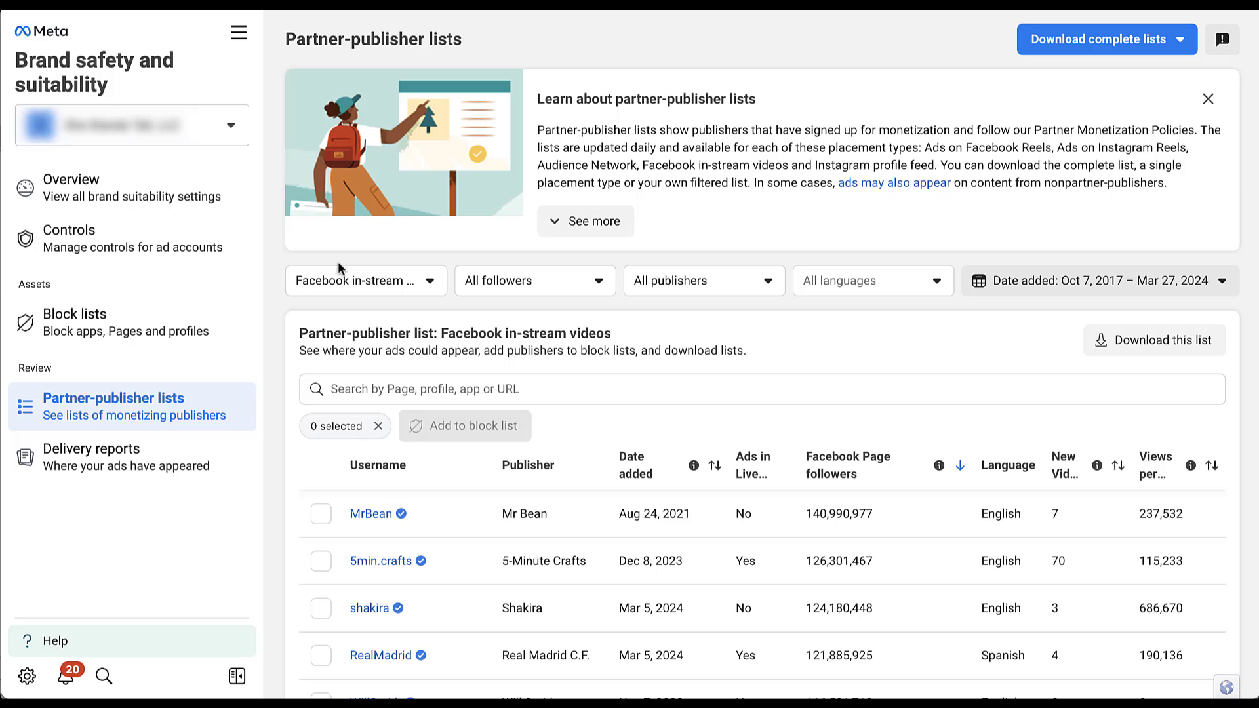
click(436, 288)
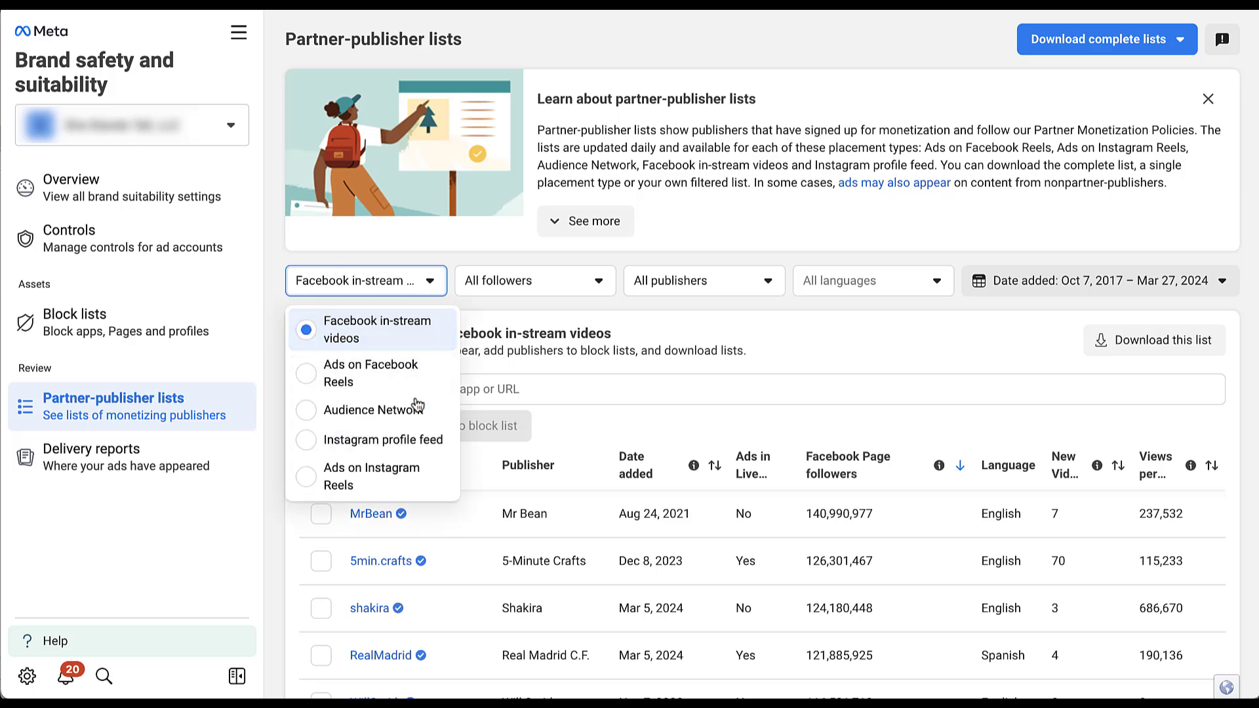
click(457, 263)
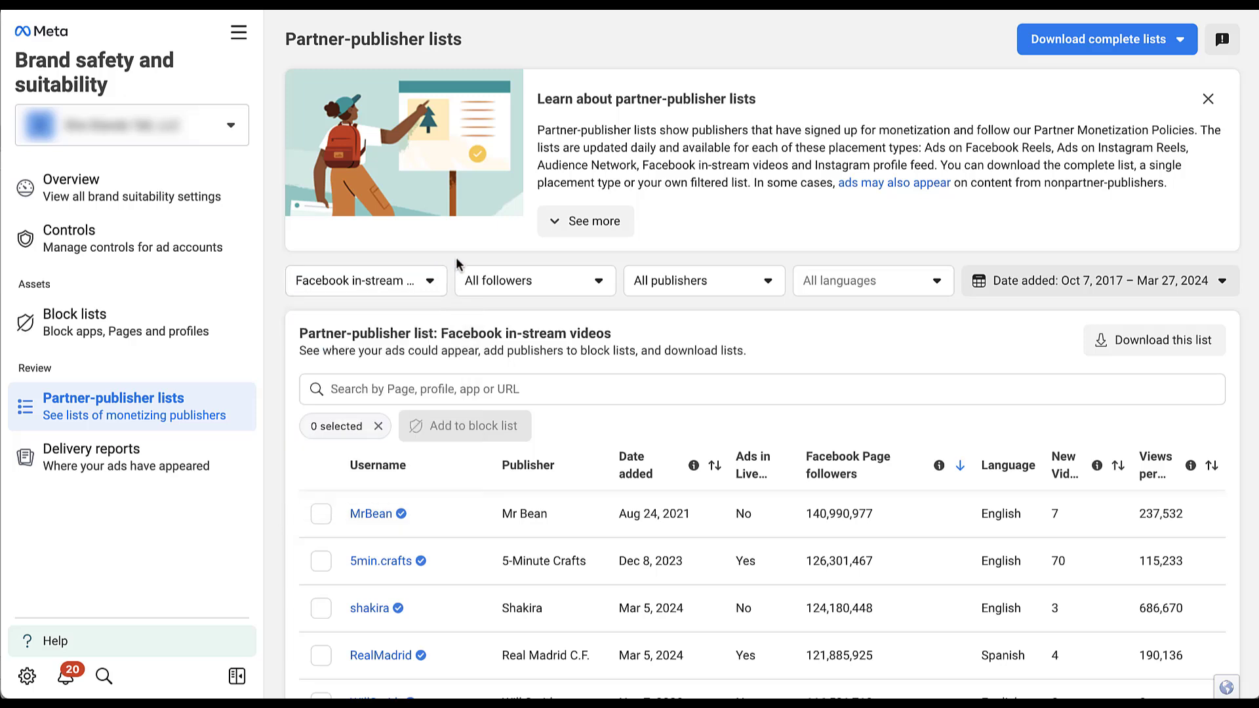
click(599, 283)
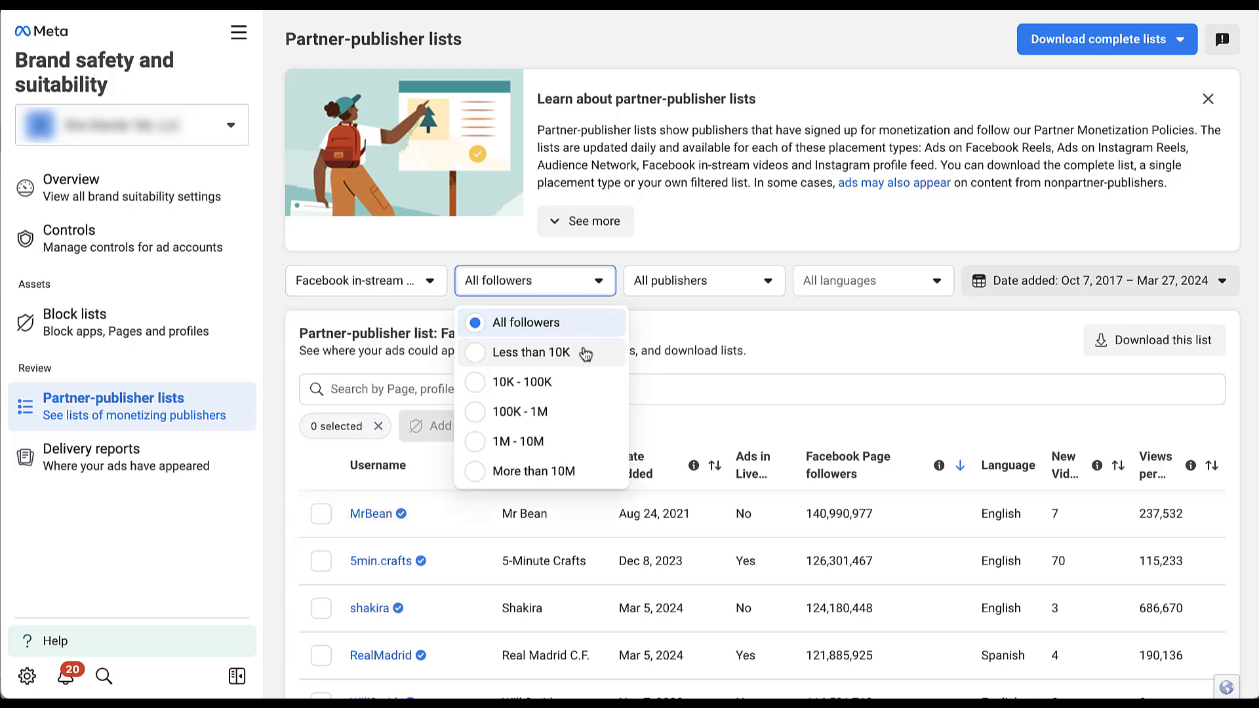
click(657, 313)
click(779, 287)
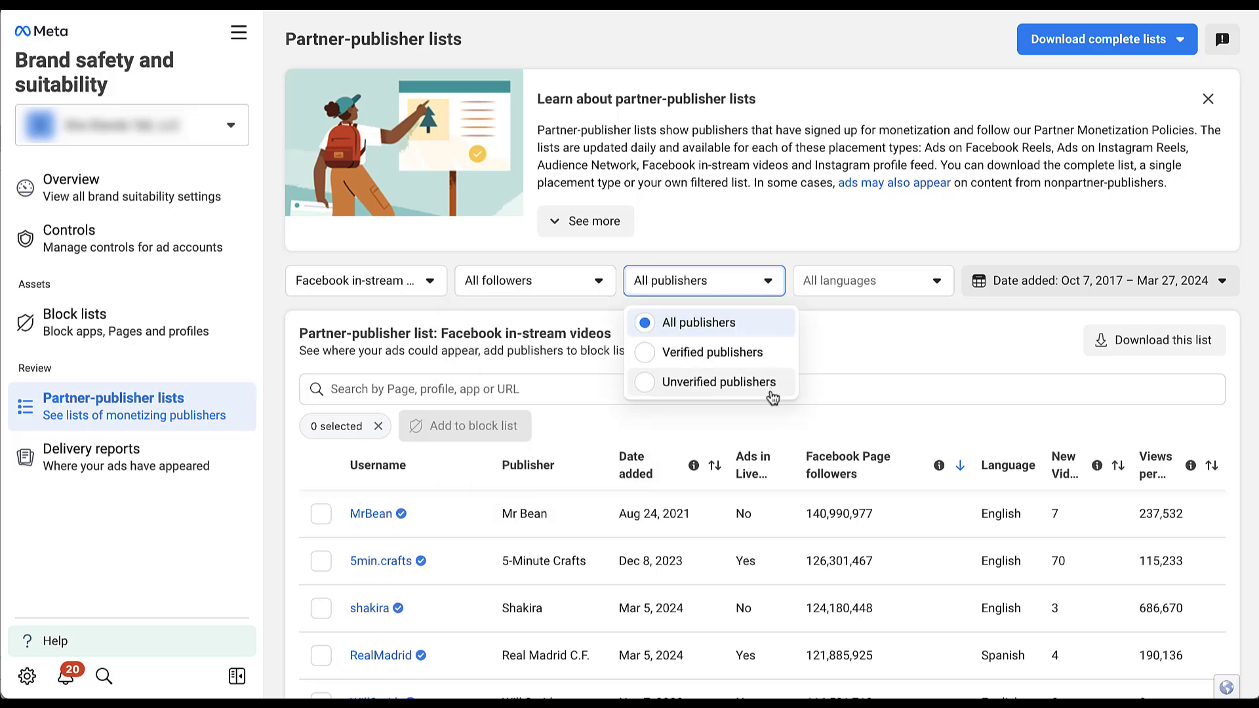
click(839, 313)
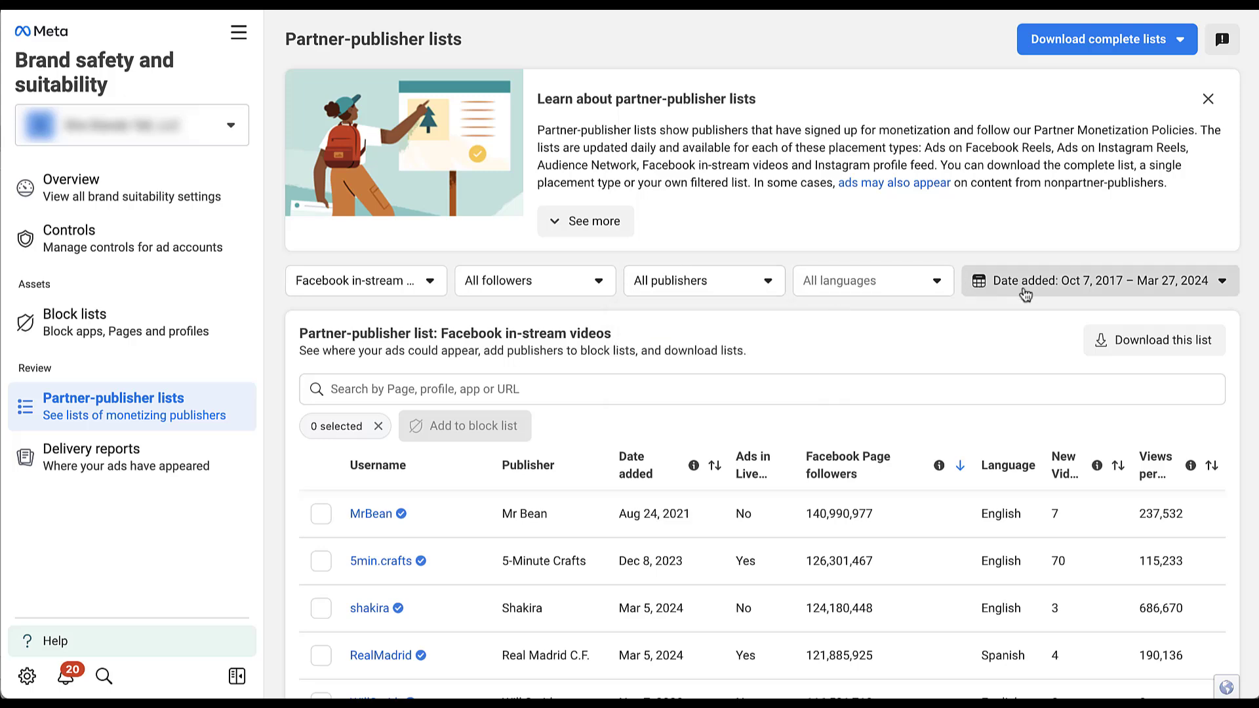
scroll(903, 326, down, 2)
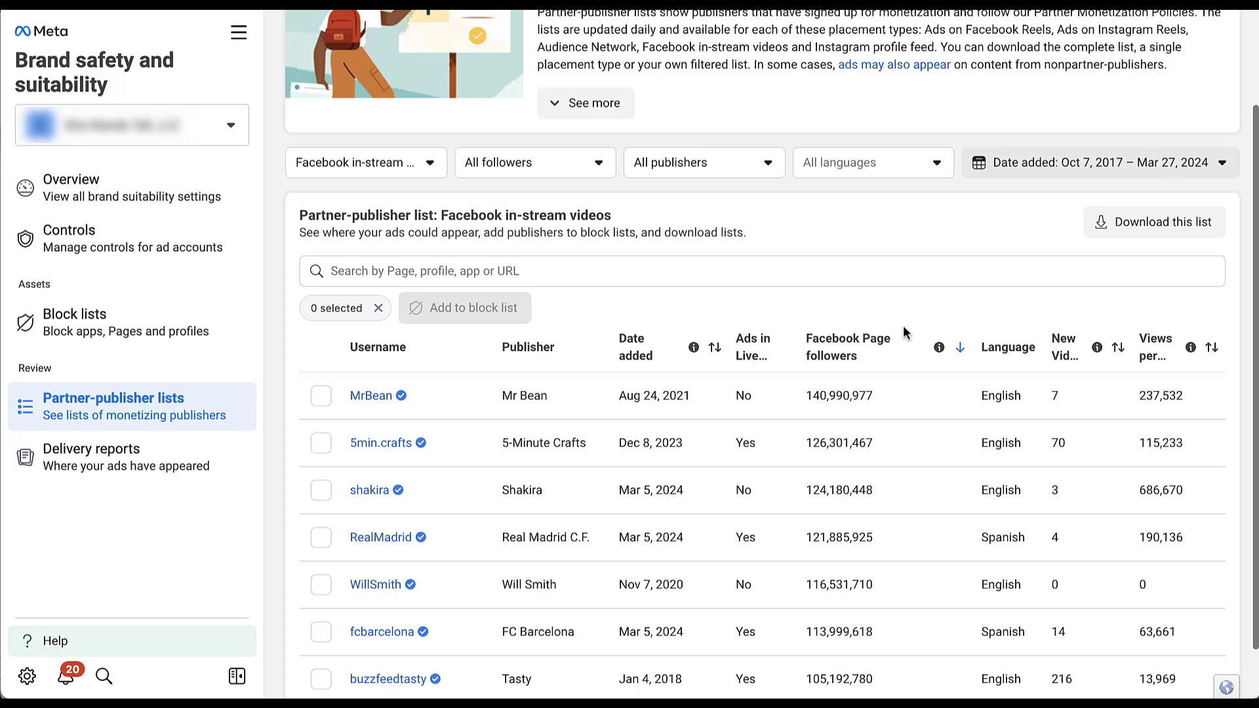
scroll(279, 423, down, 1)
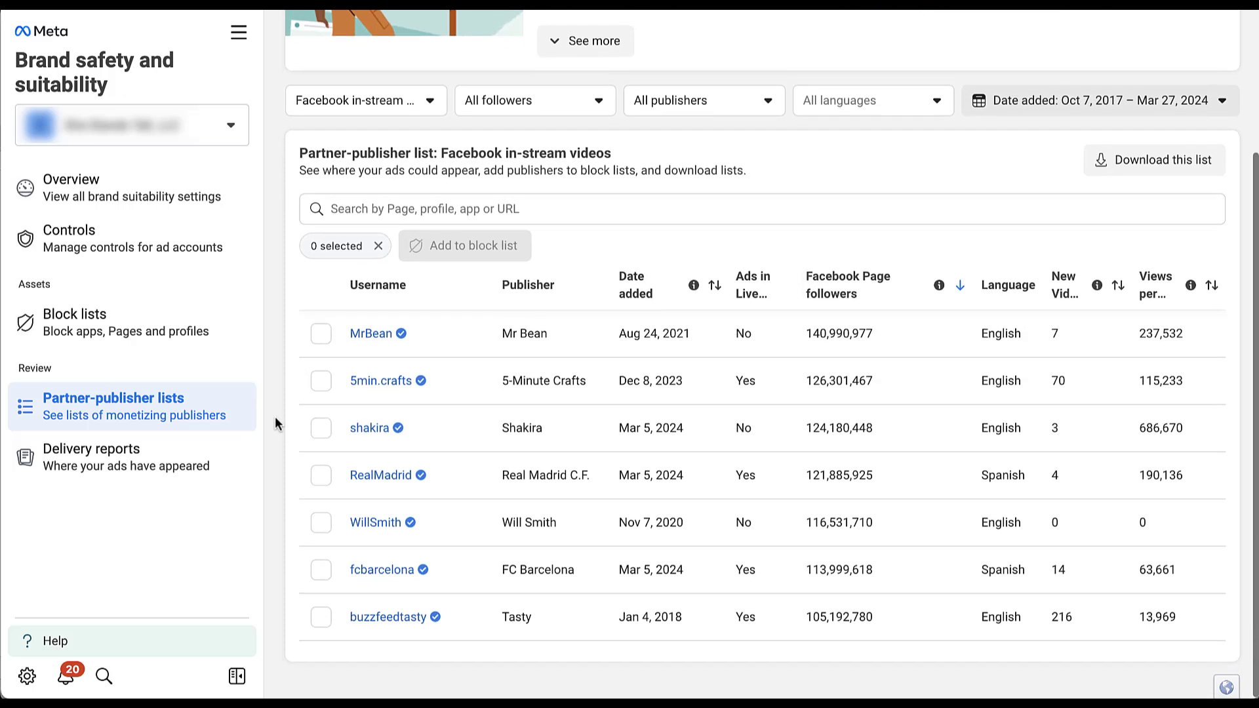
scroll(485, 410, down, 3)
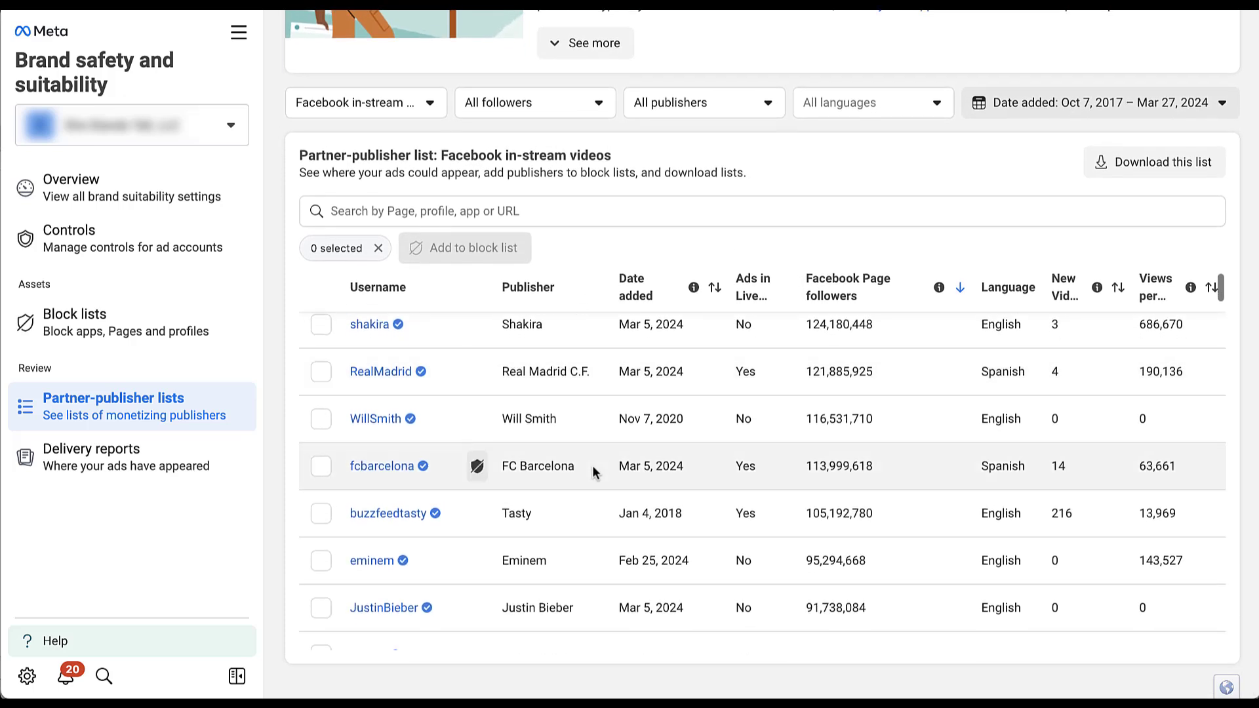
scroll(593, 472, down, 5)
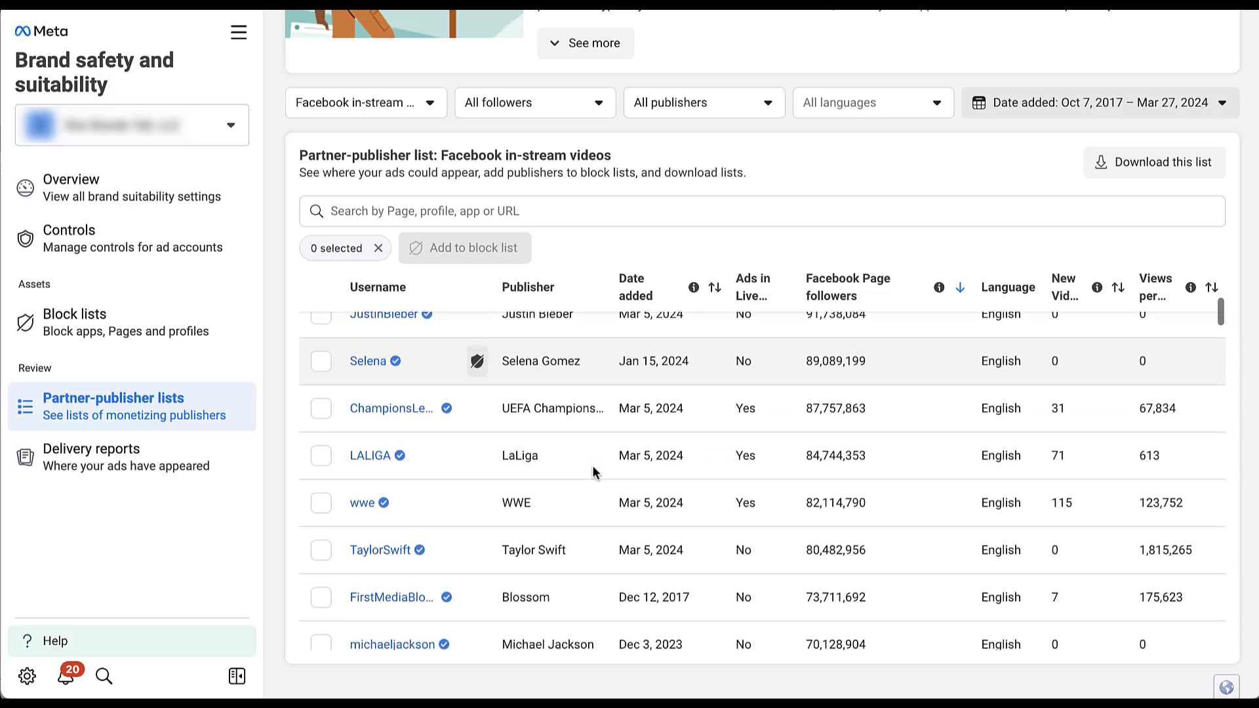
scroll(593, 472, down, 5)
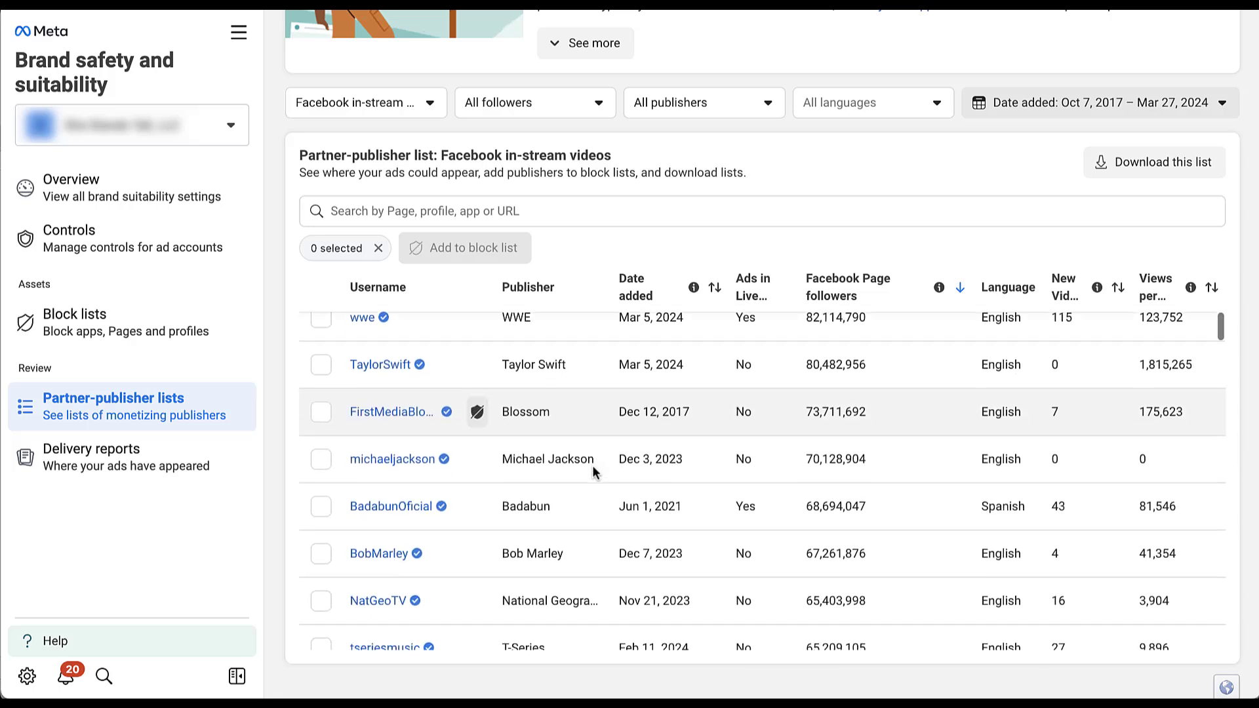
scroll(594, 472, down, 4)
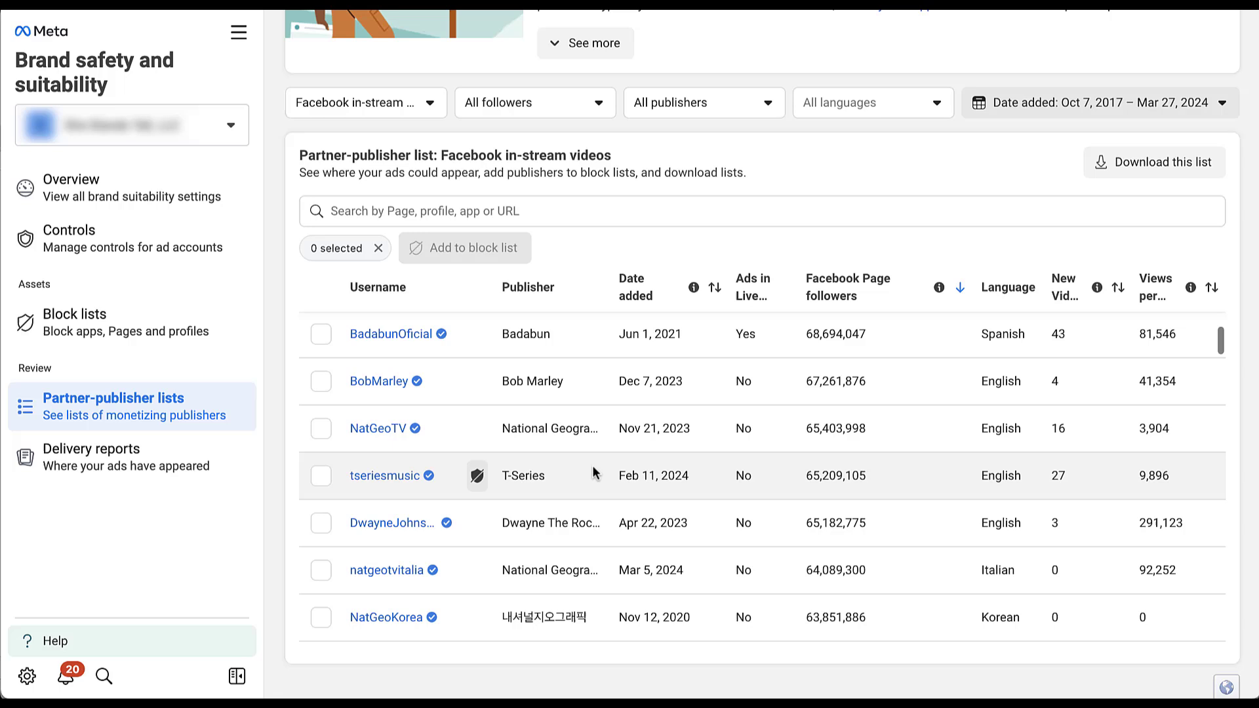
scroll(593, 472, down, 5)
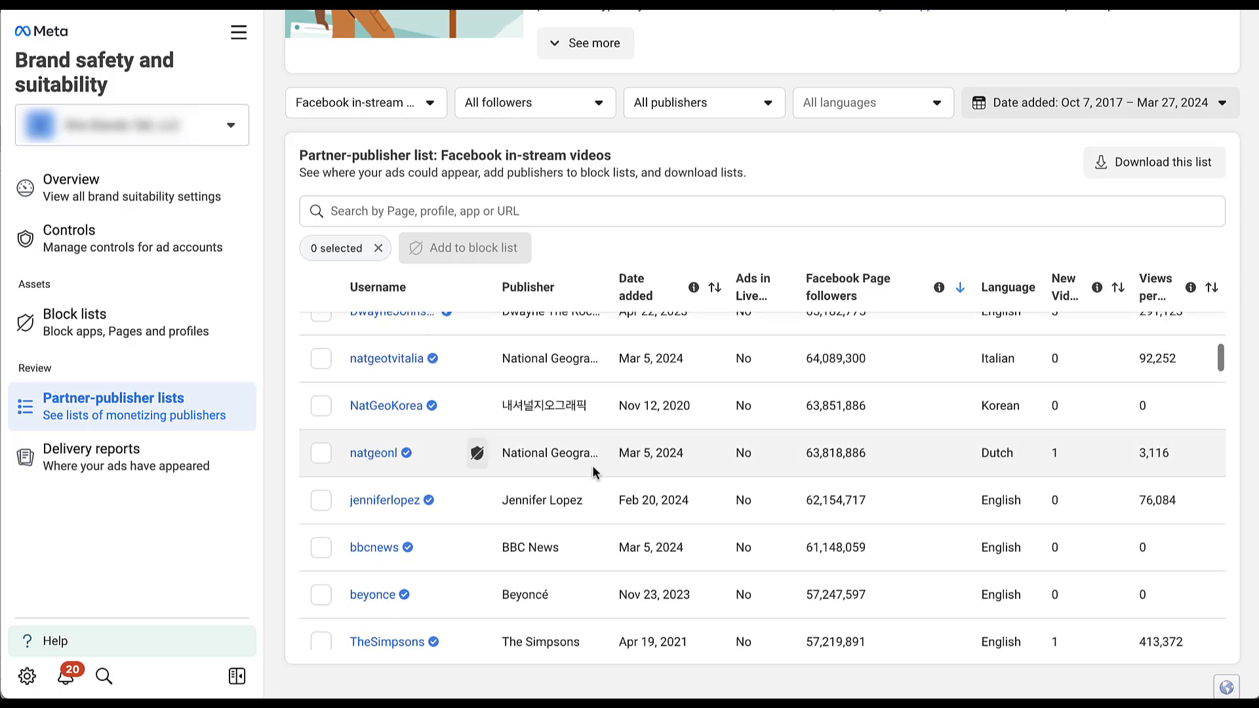
scroll(593, 472, down, 6)
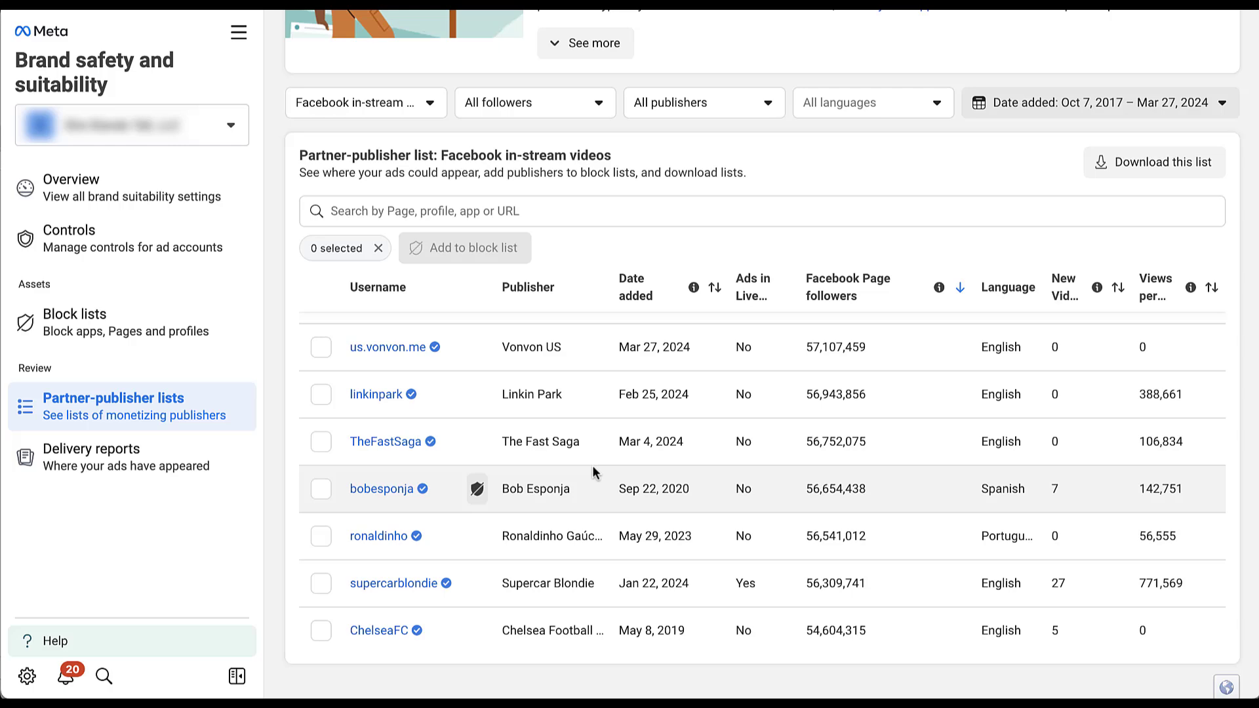
scroll(593, 472, up, 20)
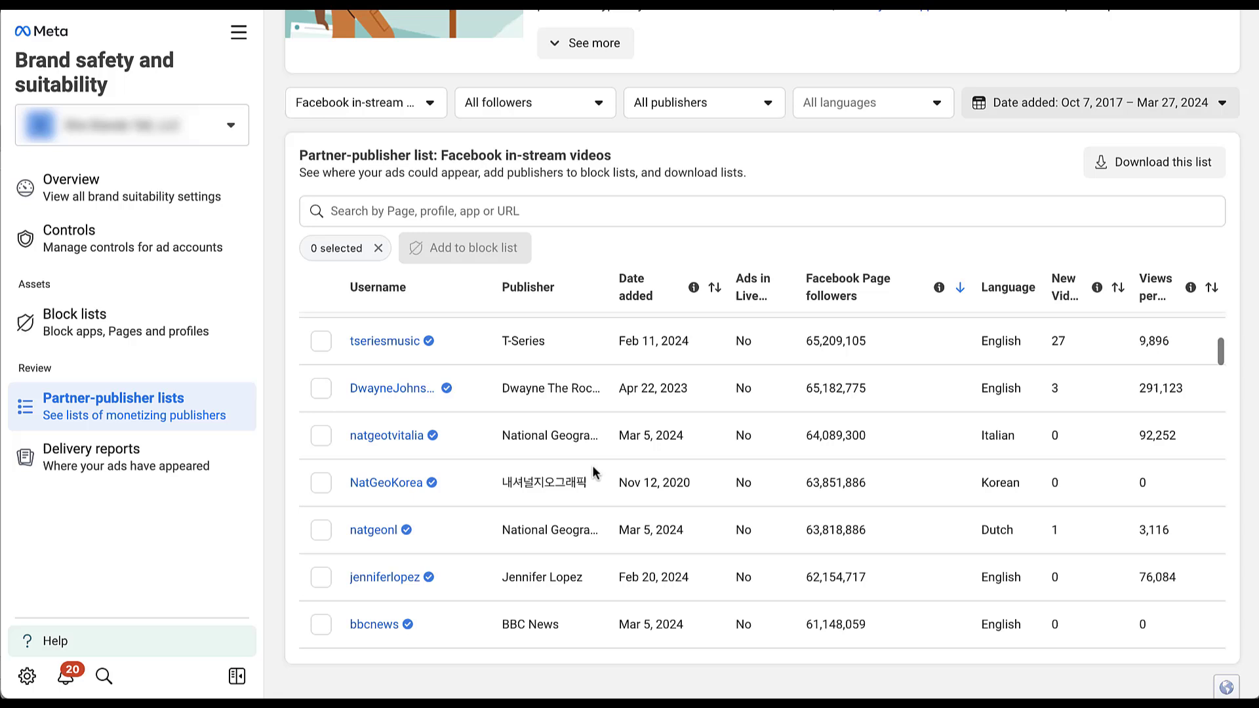
scroll(593, 472, up, 8)
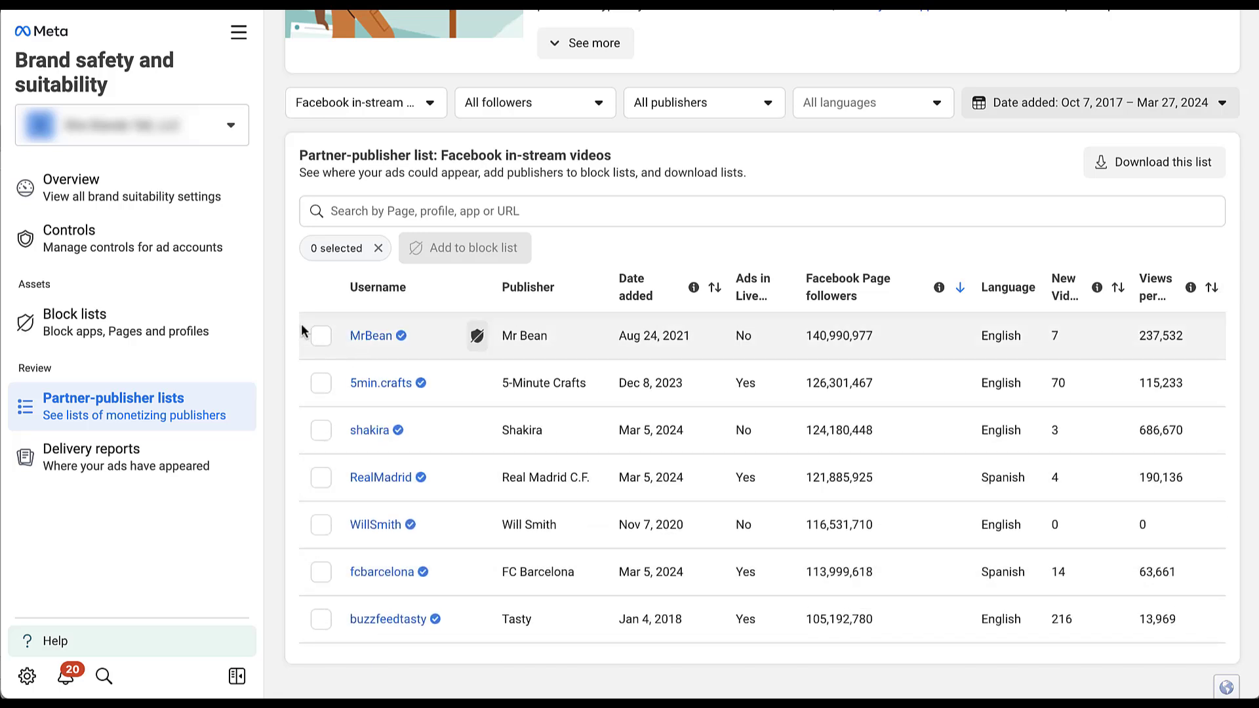
- Check the top four publishers, including 5-Minute Crafts and Real Madrid C.F
mouse_move(318, 336)
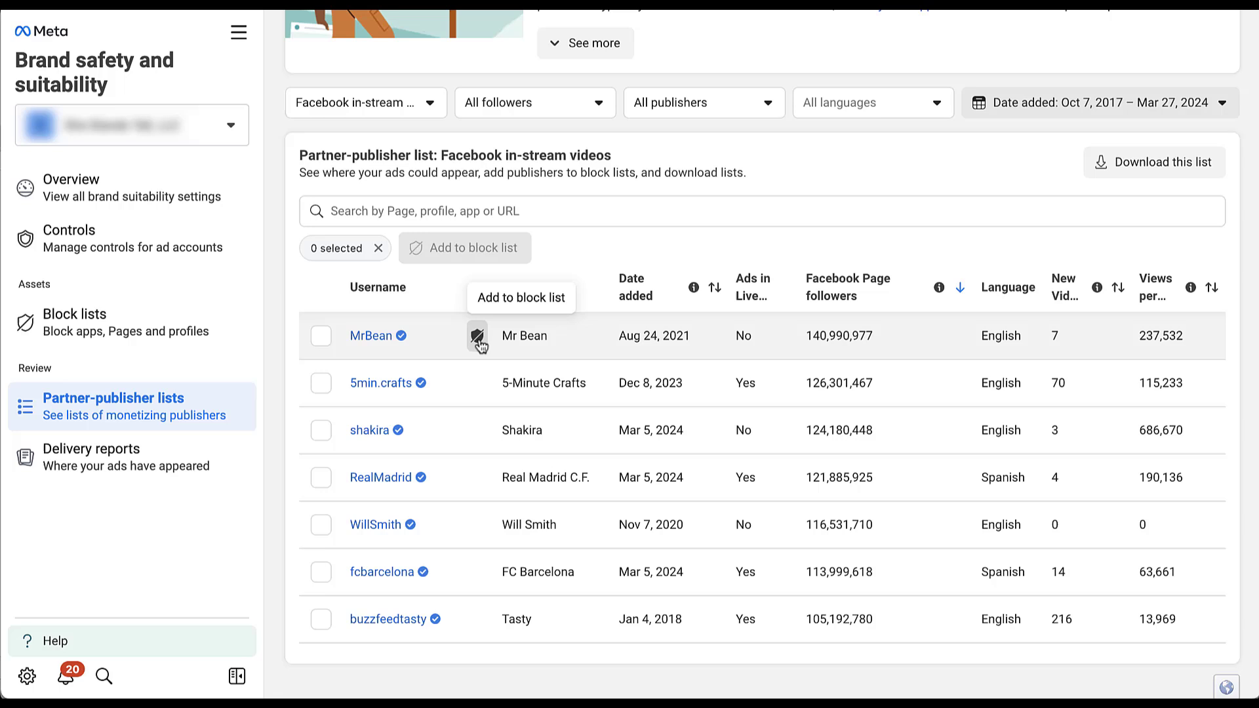
click(322, 336)
click(321, 387)
click(321, 432)
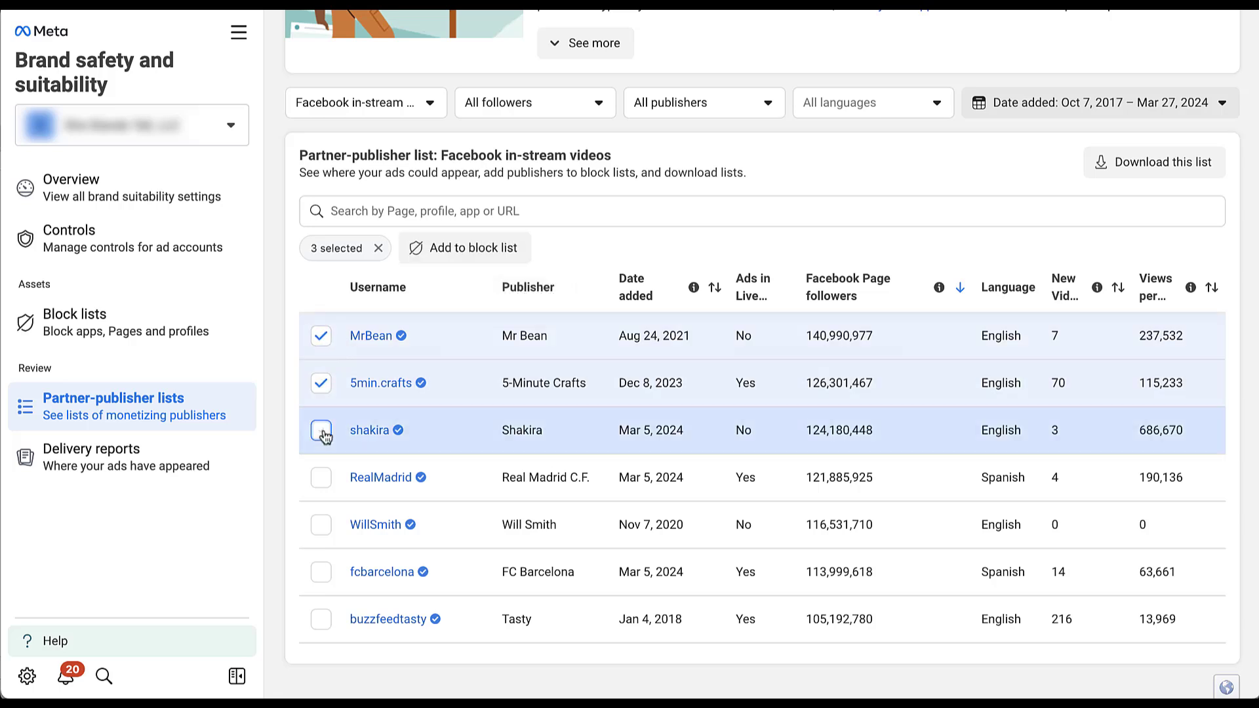
click(321, 480)
- Start Add to block list, view the available block lists, and dismiss the chooser without saving
click(464, 257)
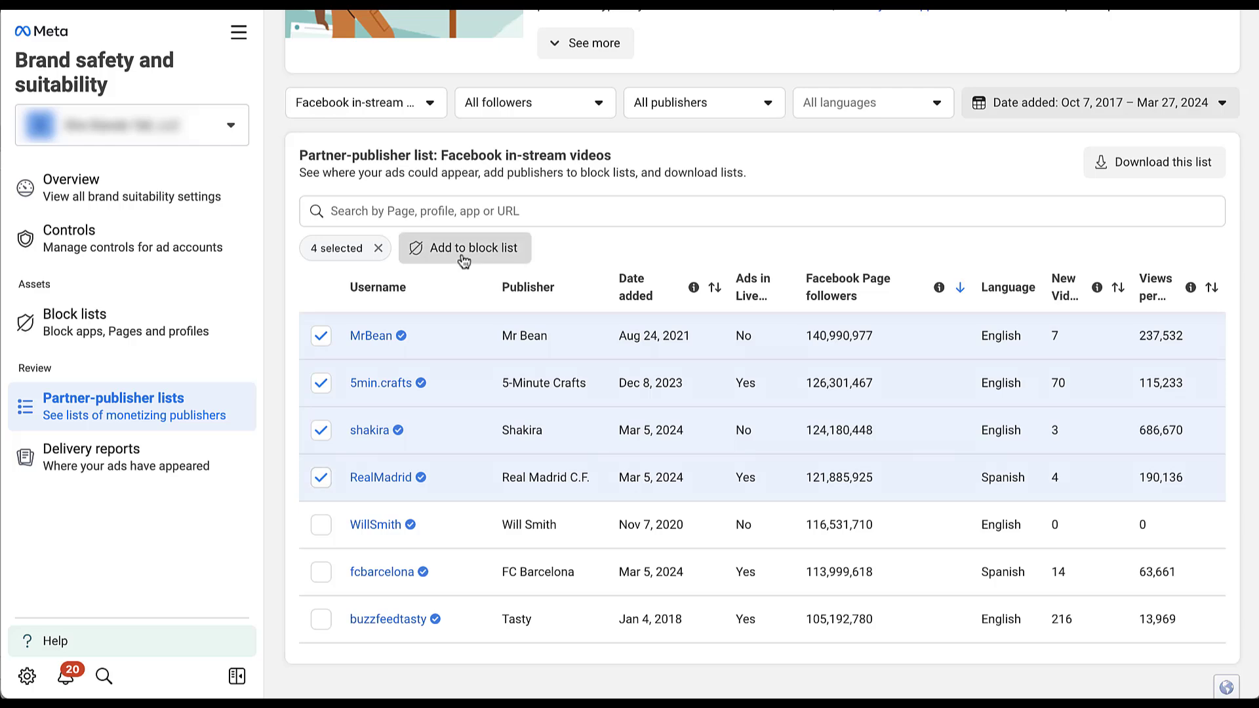
click(492, 321)
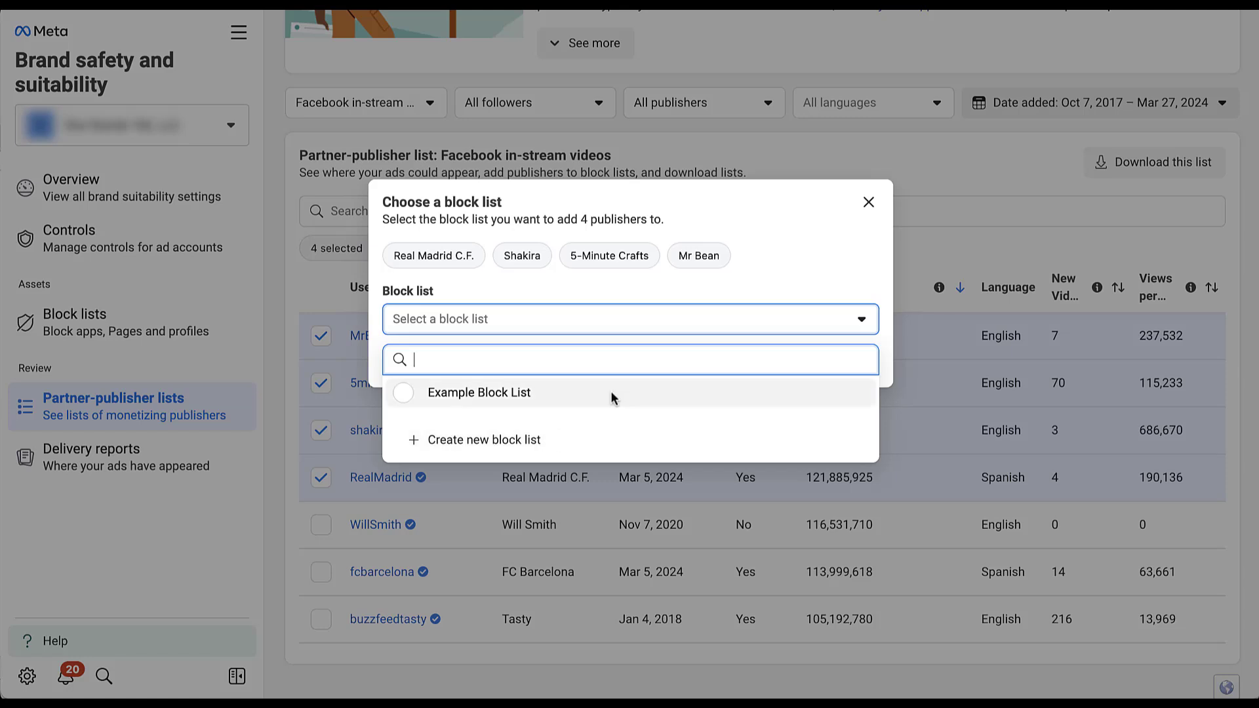
click(783, 211)
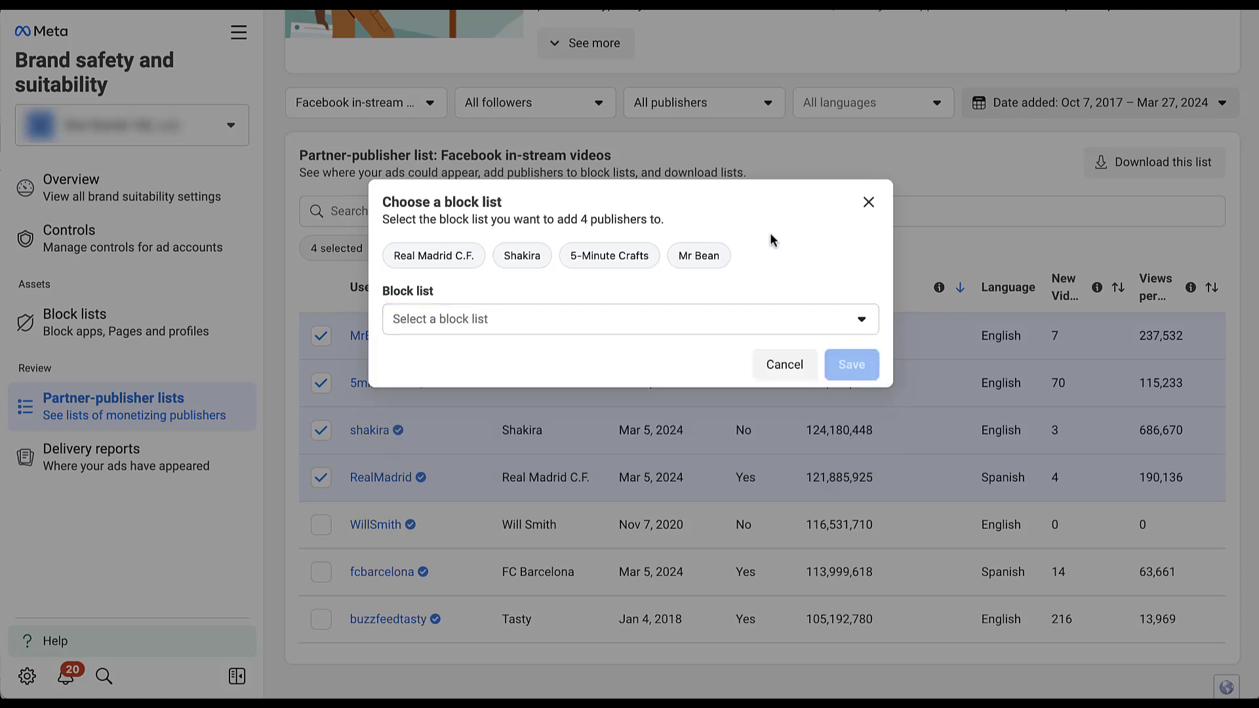
click(867, 205)
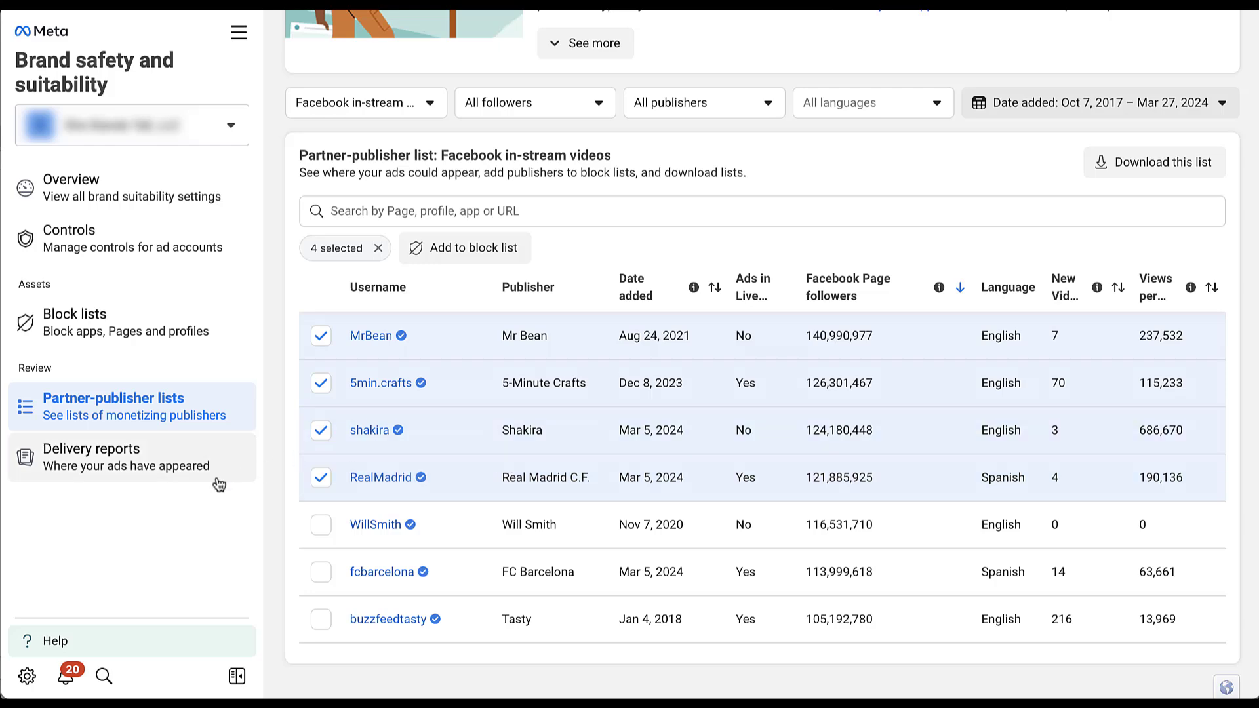
- Open Delivery reports and select the Facebook in-stream videos report
click(221, 483)
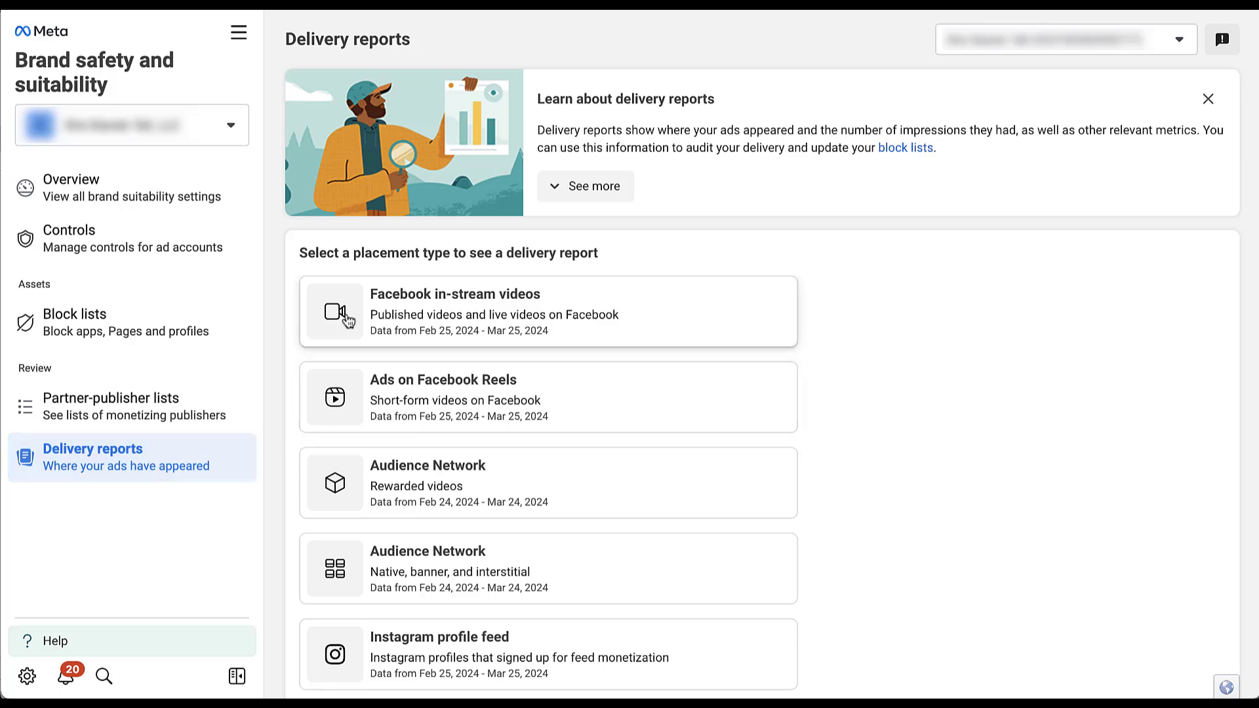
click(348, 320)
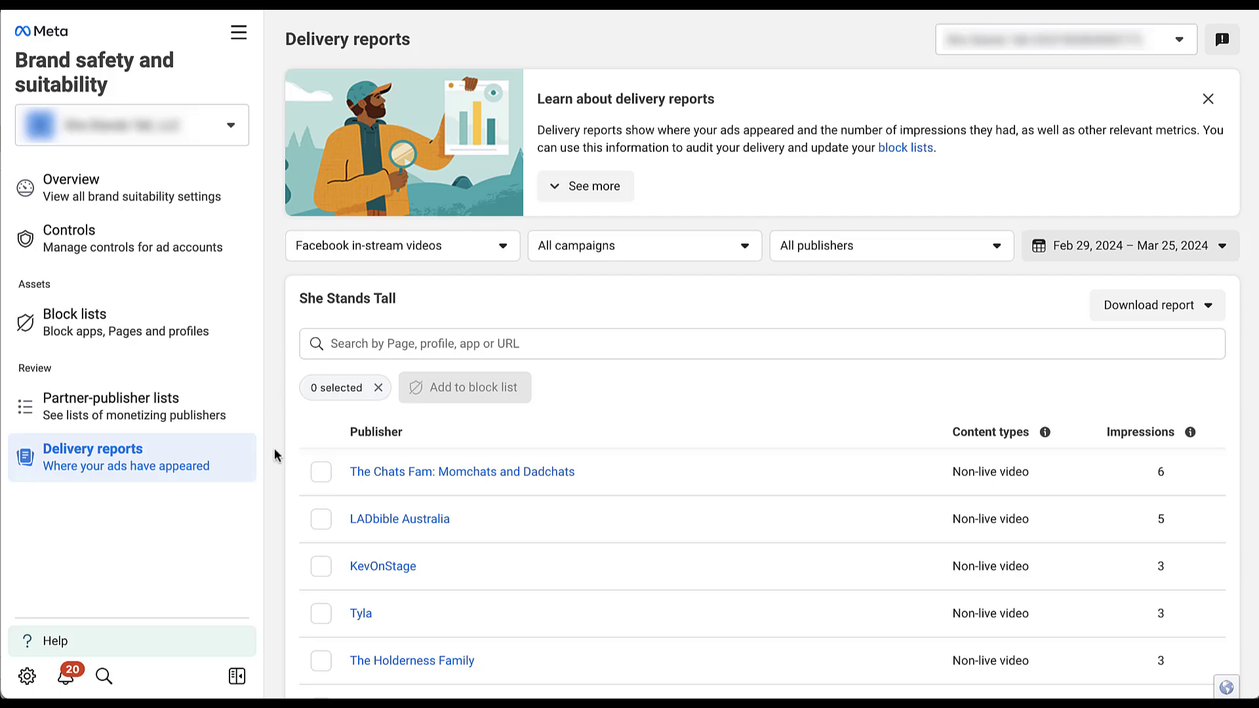
scroll(274, 454, down, 3)
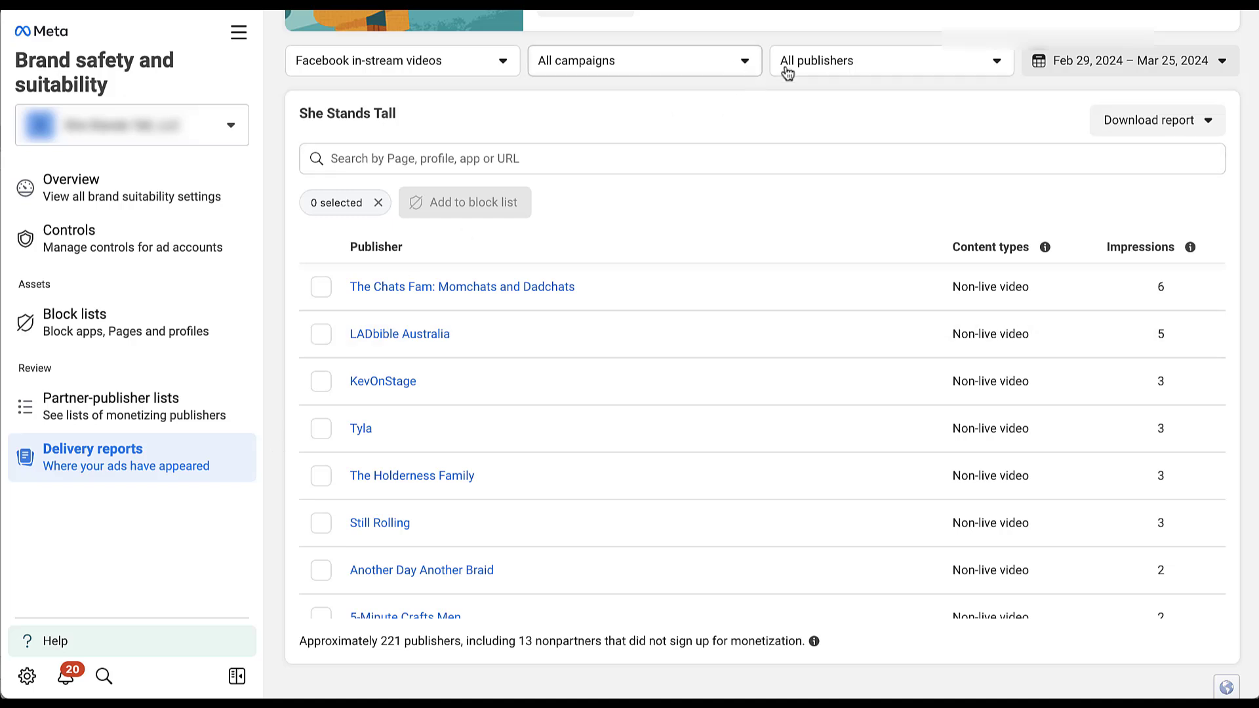
click(996, 66)
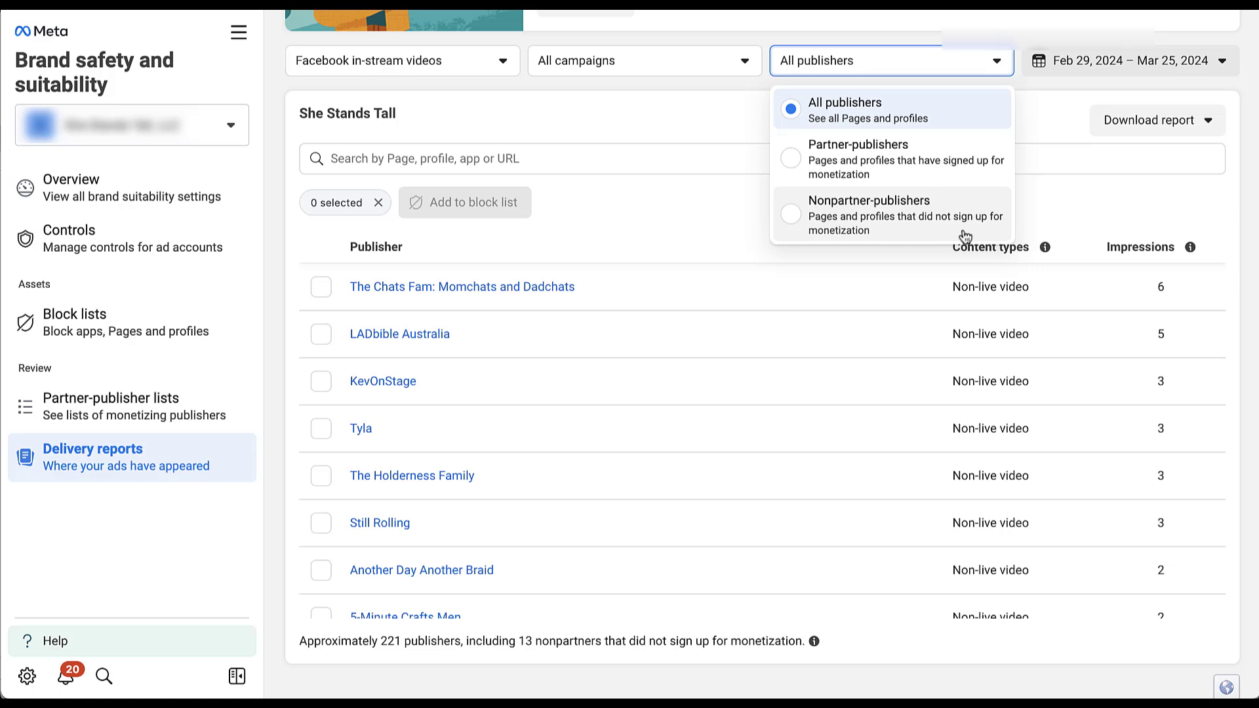
click(1090, 205)
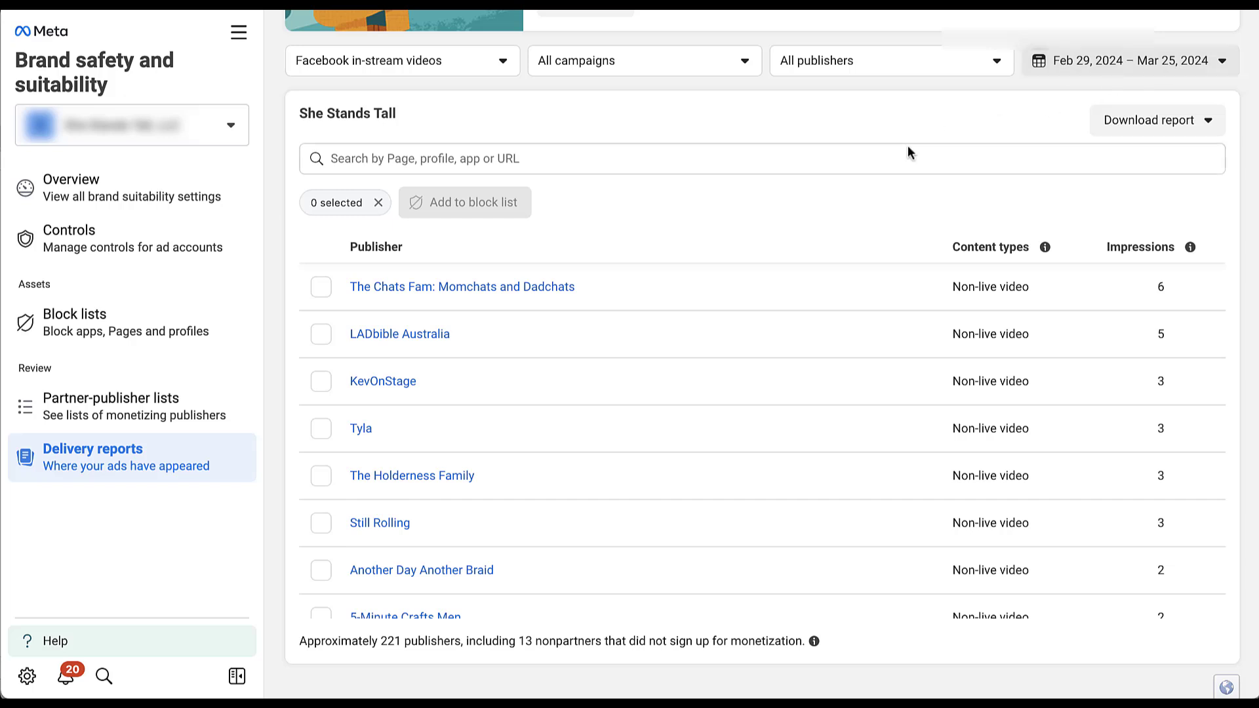
click(323, 292)
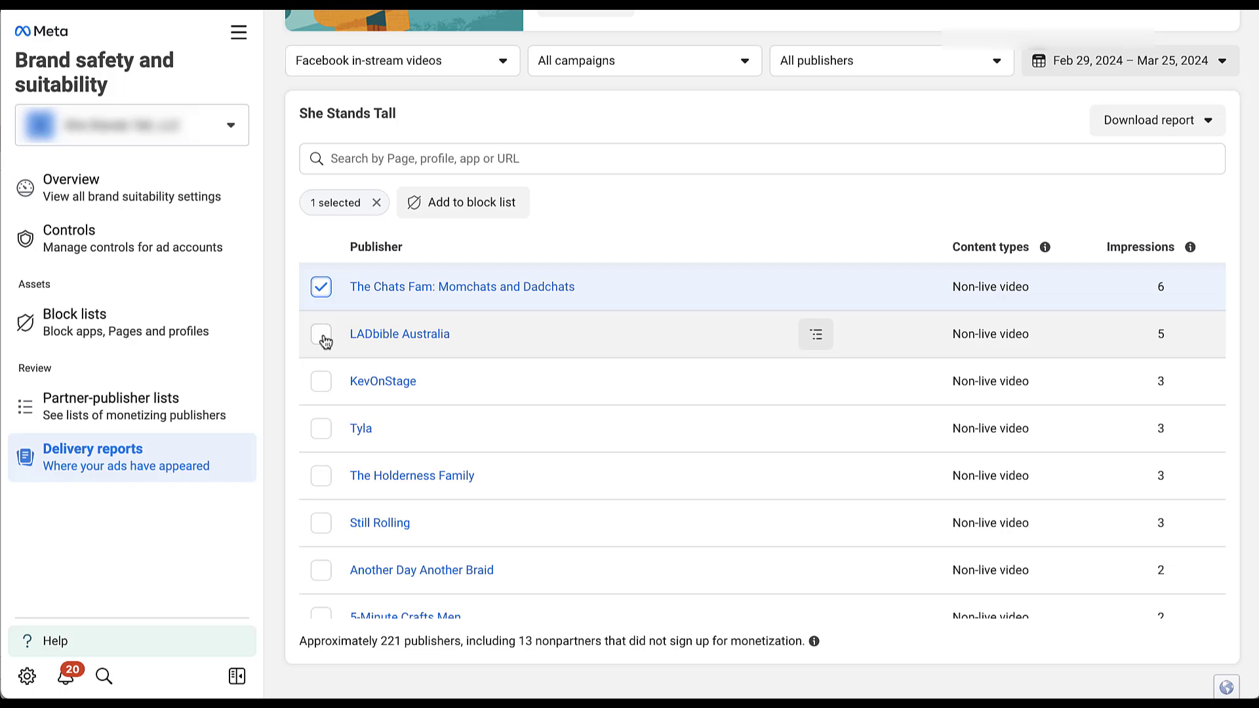
click(321, 336)
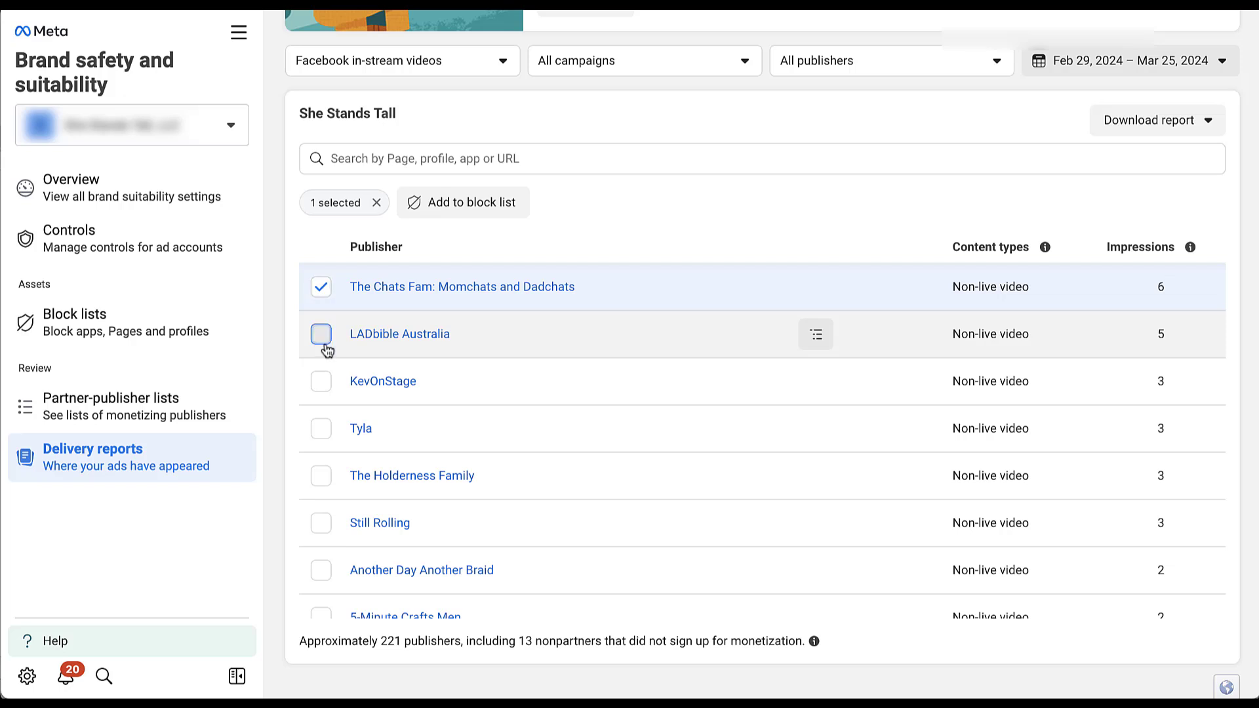
click(321, 287)
click(321, 334)
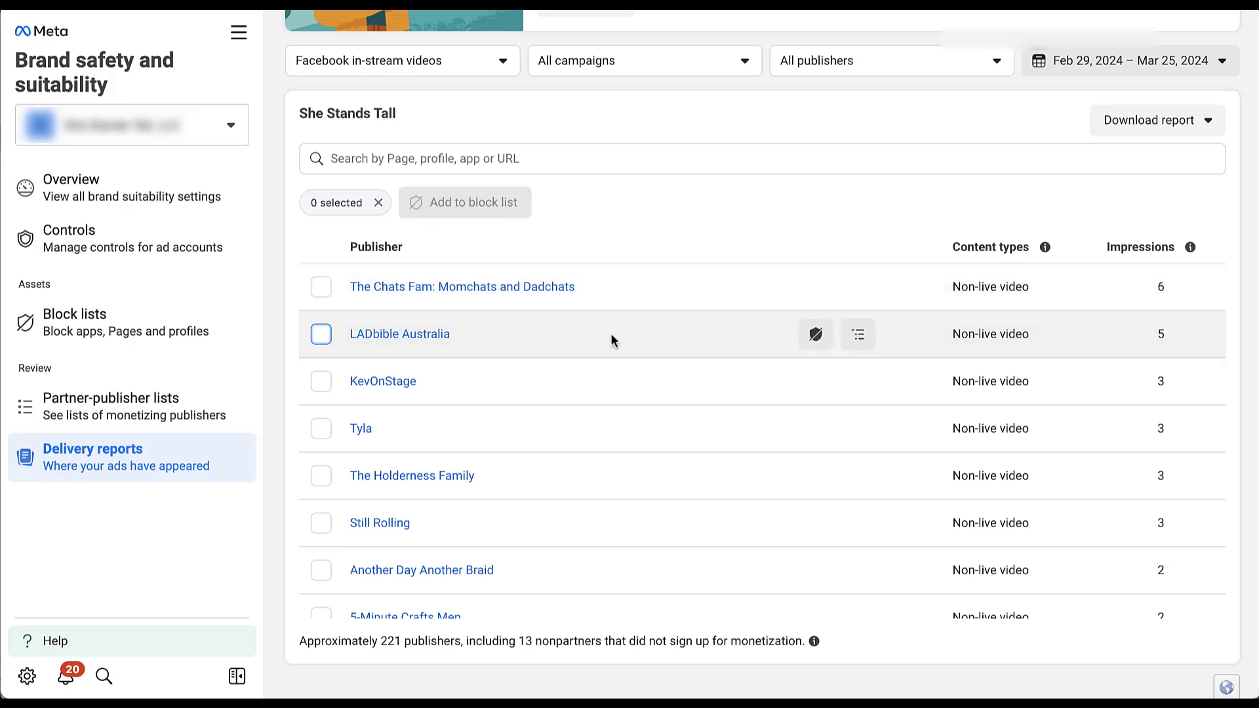
- Show the content-level breakdown of the five videos for LADbible Australia
click(859, 335)
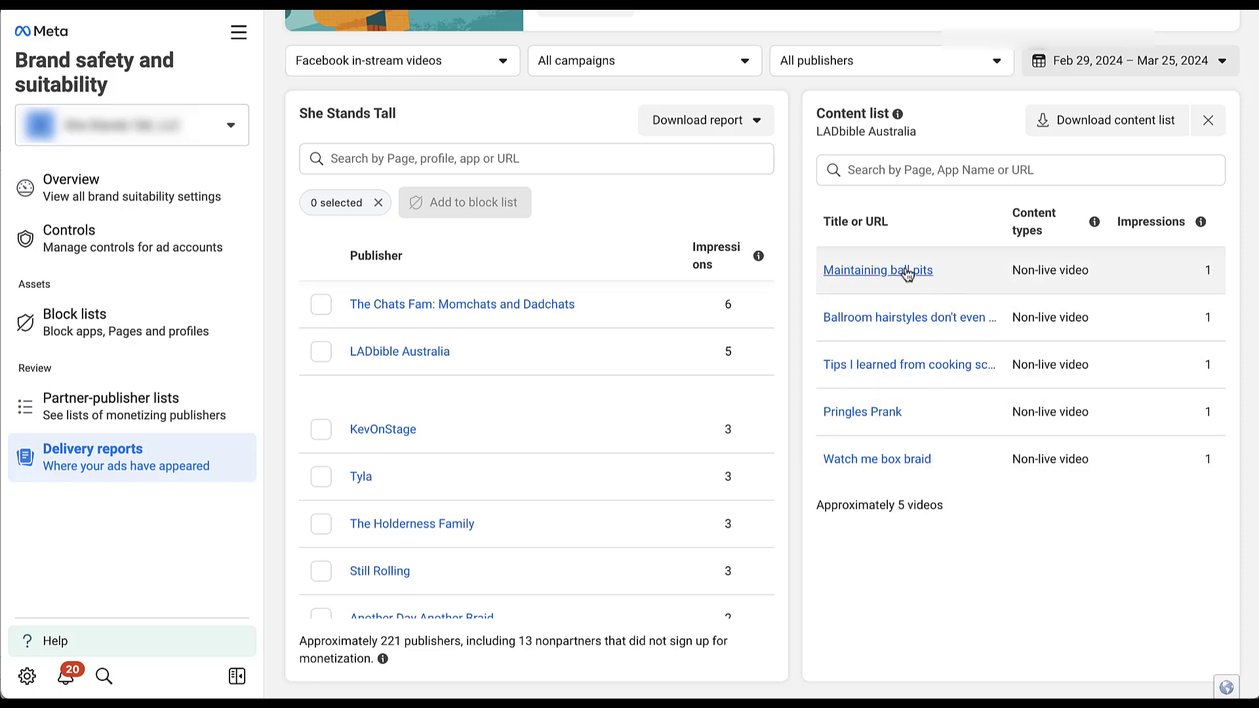
mouse_move(737, 360)
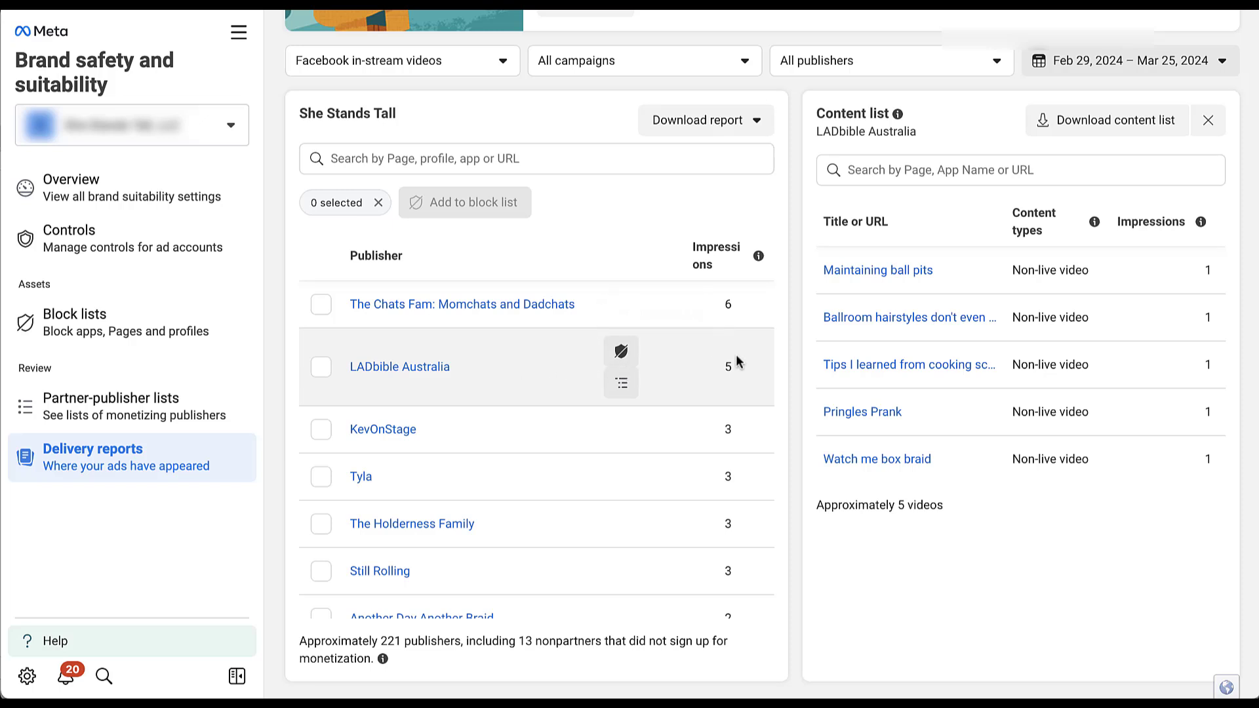